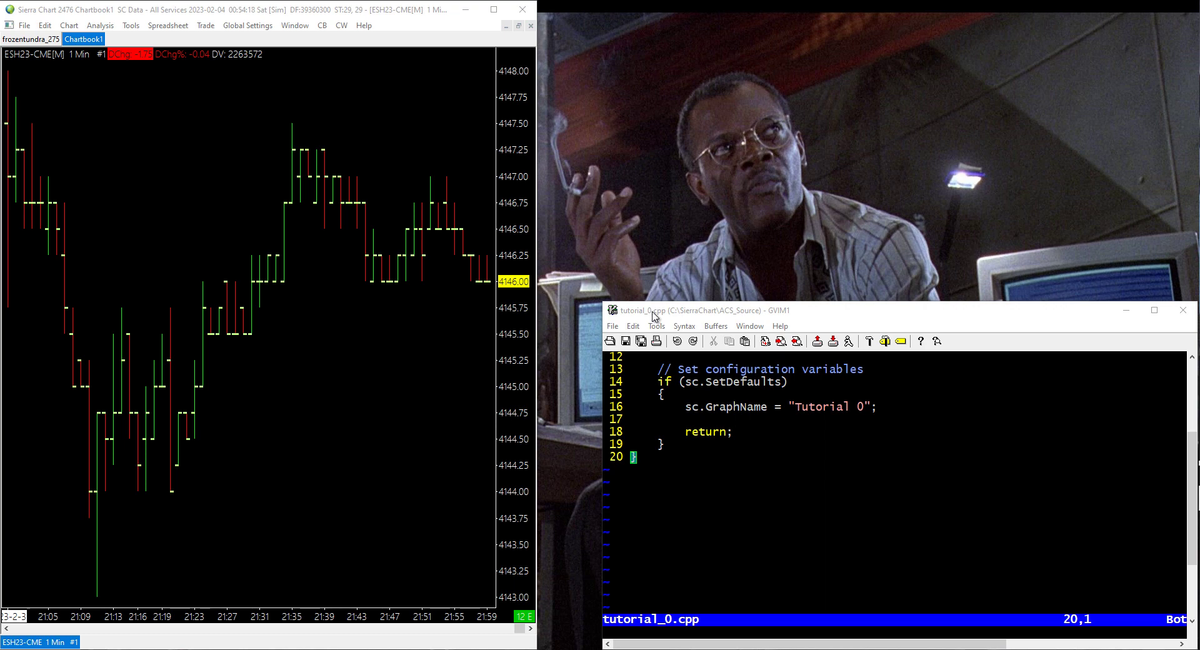
Scroll tutorial_0.cpp up to line 1, the sierrachart.h include
scroll(803, 462, up, 3)
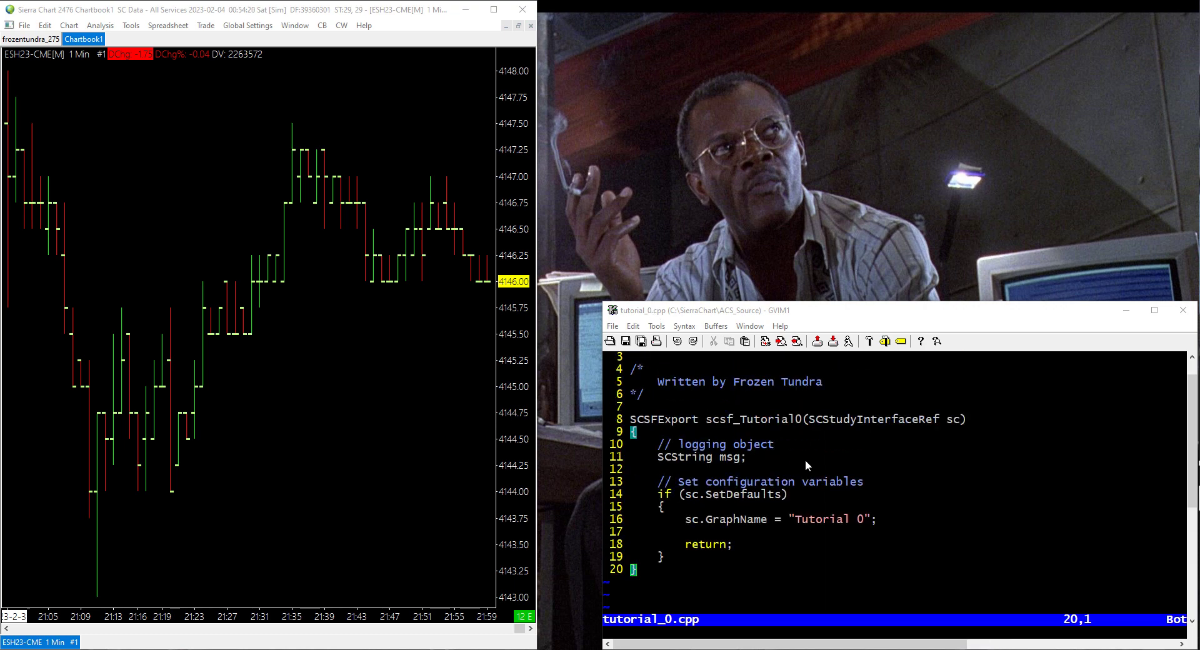
scroll(805, 462, up, 1)
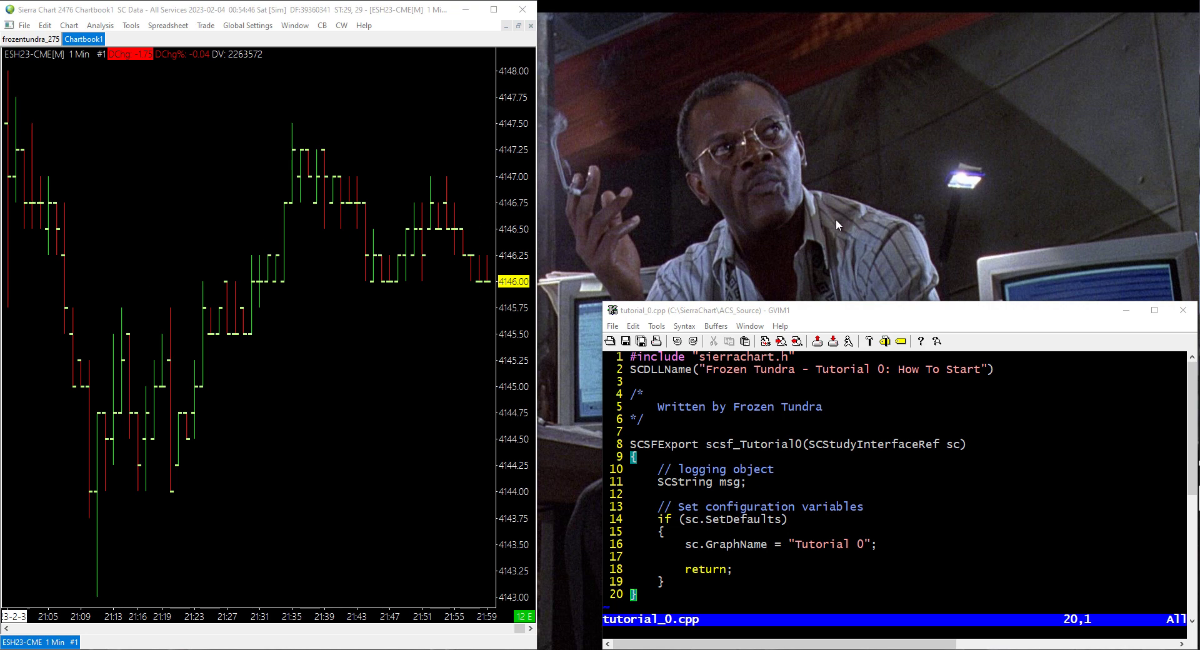
Remove the colon after 'Tutorial 0' in the DLL name and save the file
click(636, 313)
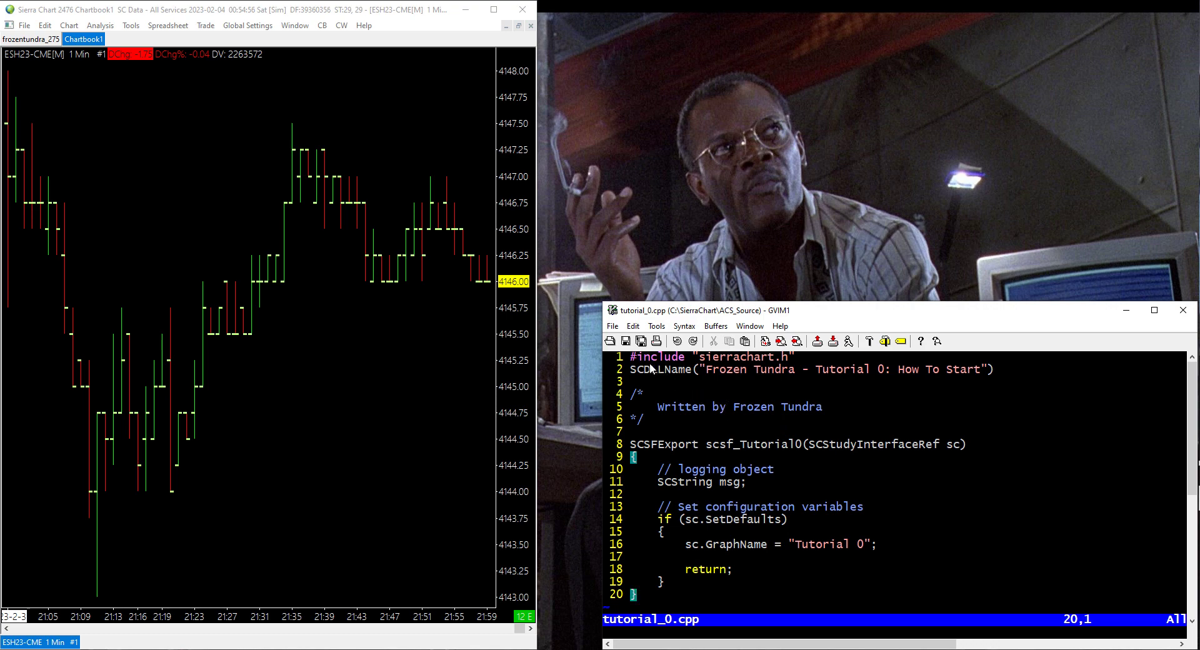
click(724, 360)
click(748, 372)
click(884, 370)
key(s)
key(ctrl+s)
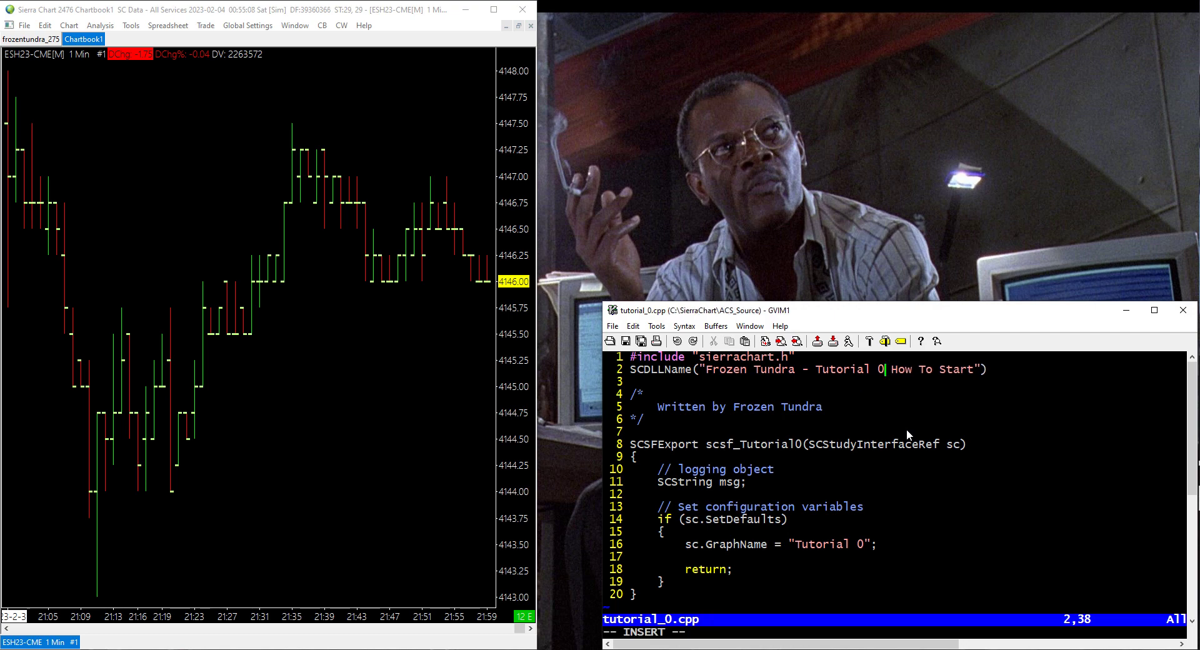
Highlight the author comment, study function, export declaration and SetDefaults block in turn
drag(638, 394, 658, 421)
click(658, 421)
mouse_move(630, 443)
mouse_down()
mouse_move(721, 573)
mouse_move(713, 592)
mouse_up()
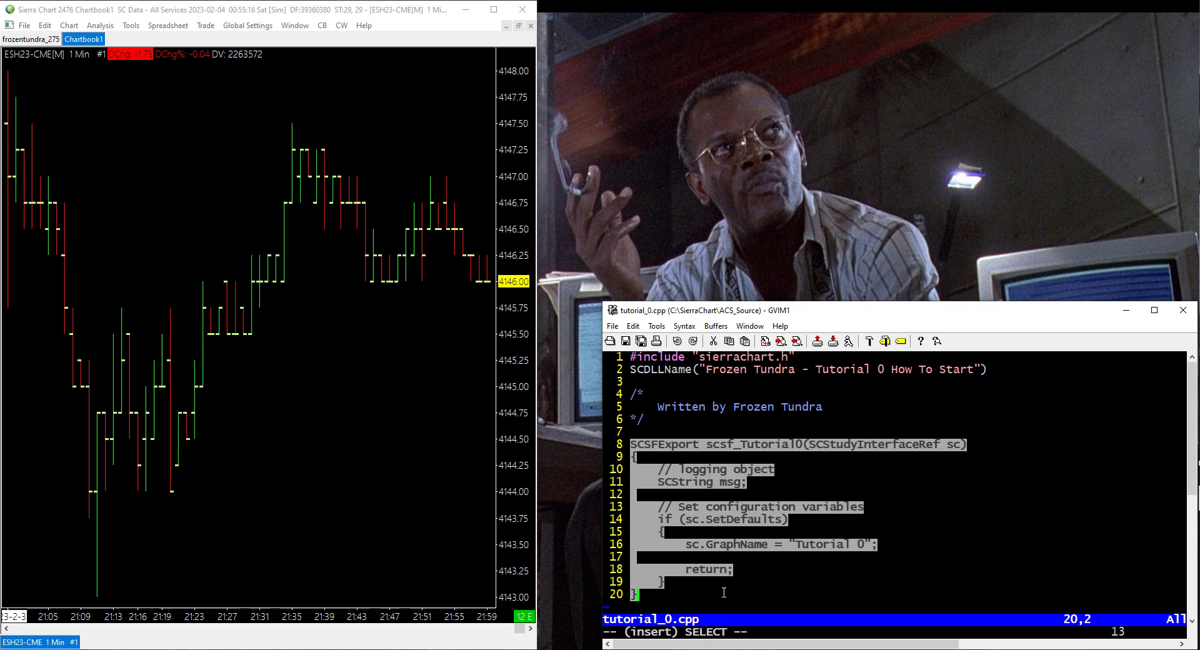
click(956, 472)
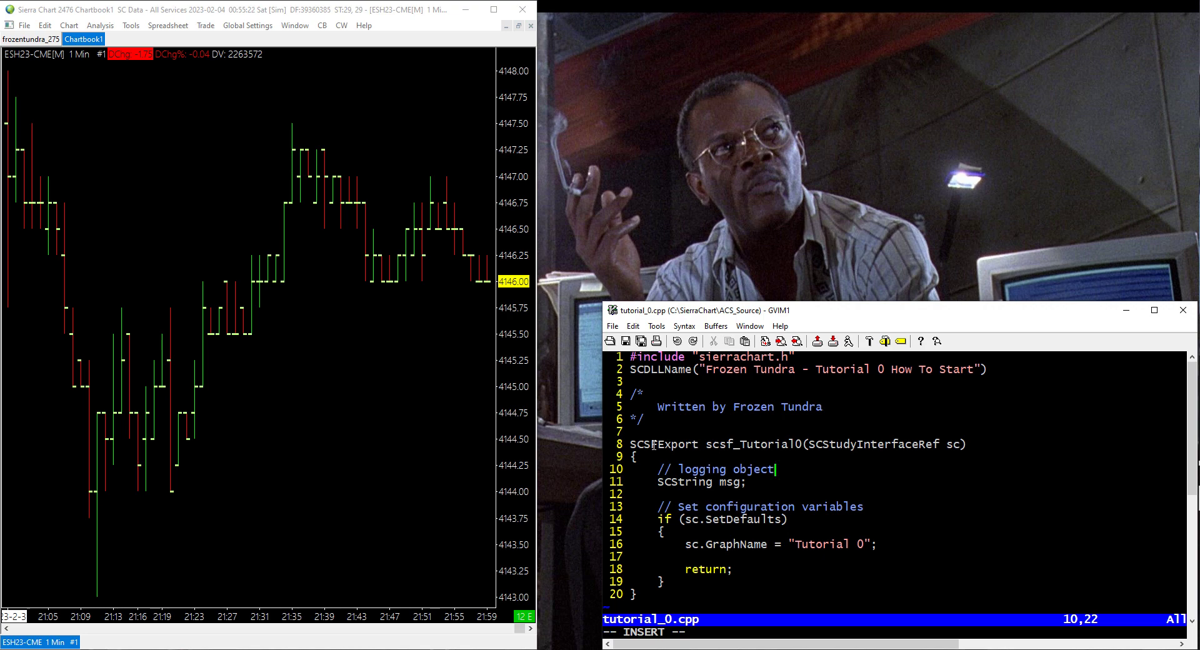
drag(627, 442, 805, 443)
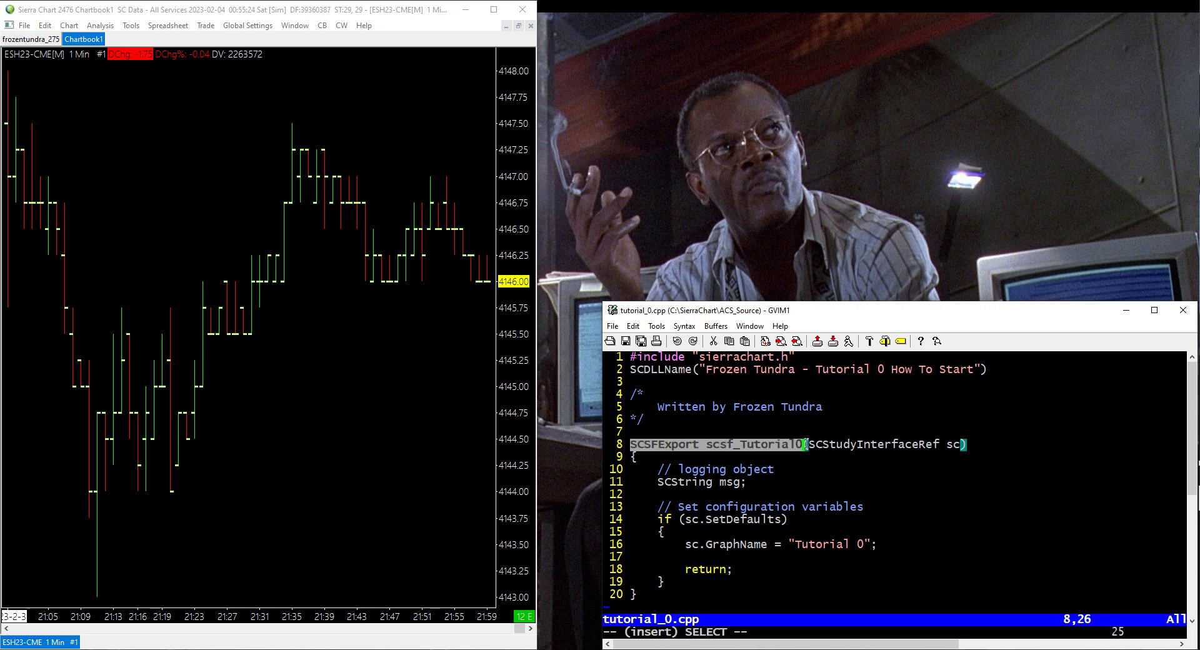
click(1013, 442)
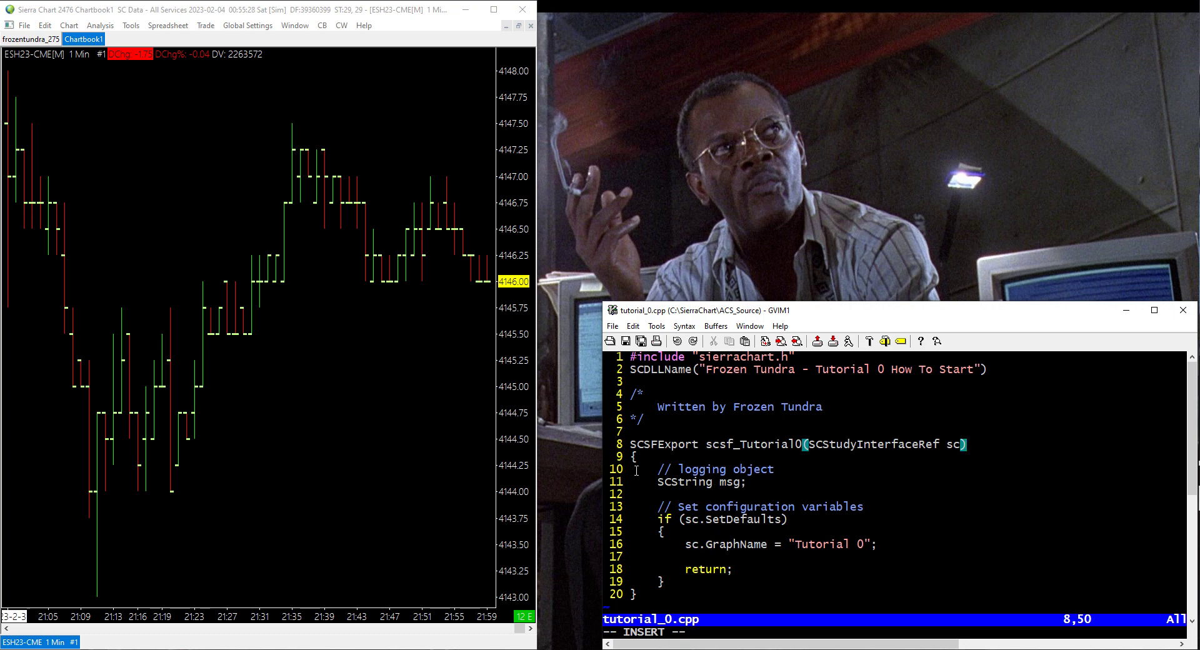
mouse_move(654, 506)
mouse_down()
mouse_move(789, 520)
mouse_move(694, 582)
mouse_up()
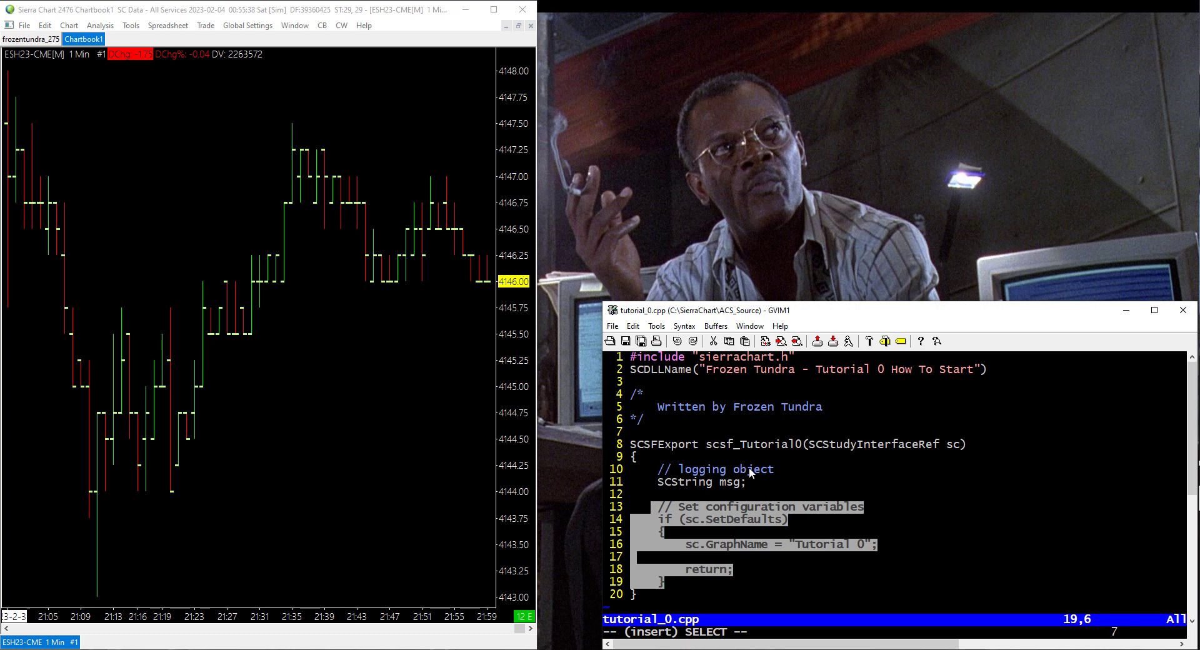
Add a '// additional logic goes here' line after the SetDefaults block and save with :w
click(669, 582)
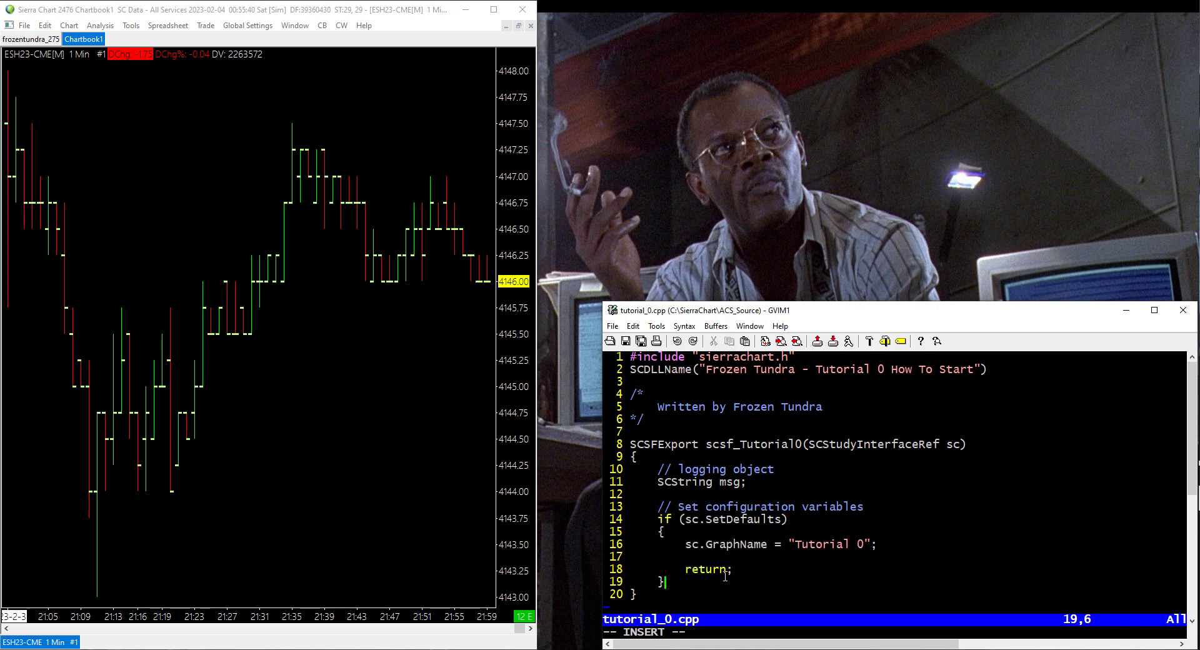
key(Return)
key(Return)
text(// )
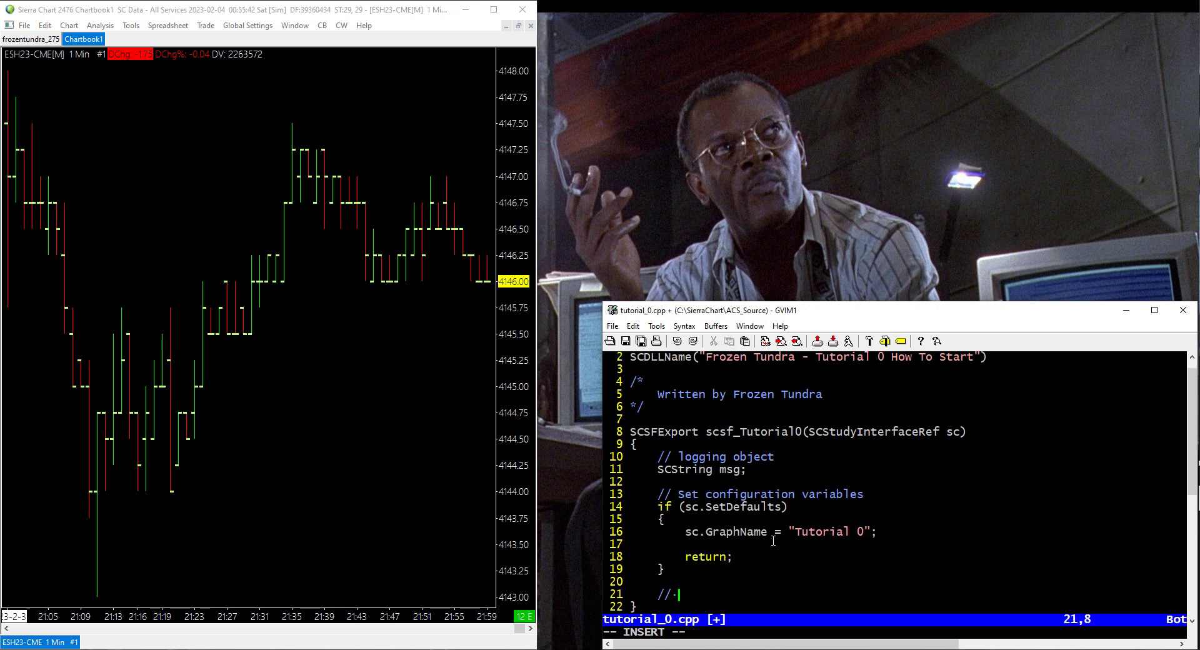
text(additional)
text( logic gfd)
key(BackSpace)
key(BackSpace)
text(oe)
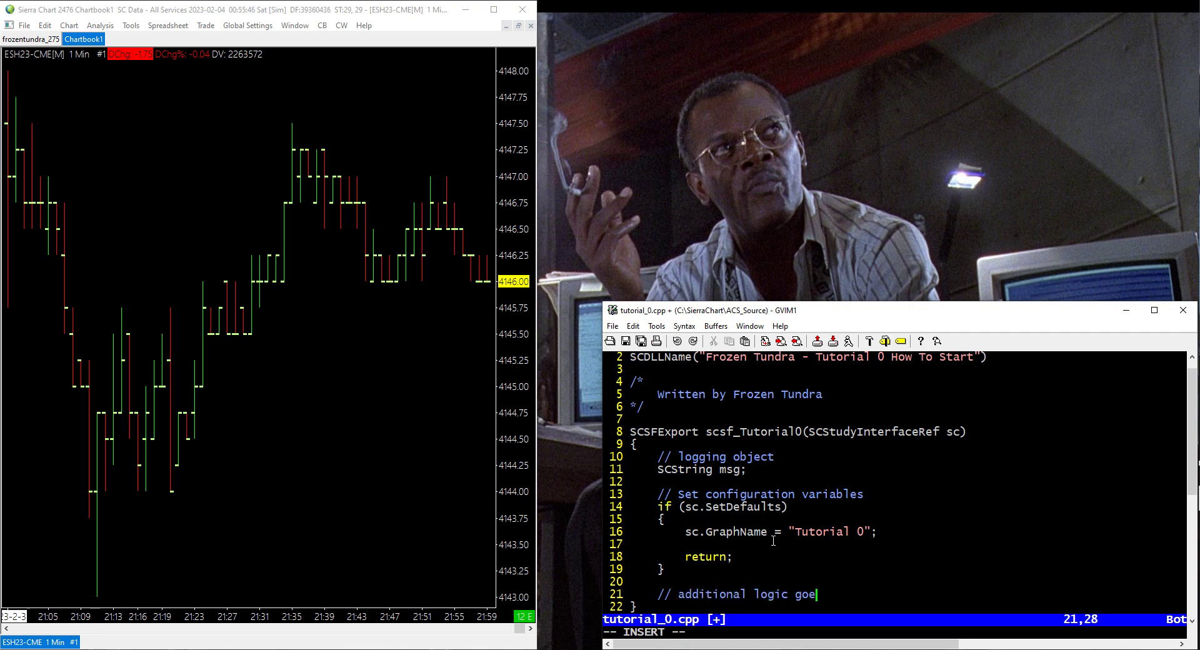
text(s here)
key(Escape)
text(:w)
key(Return)
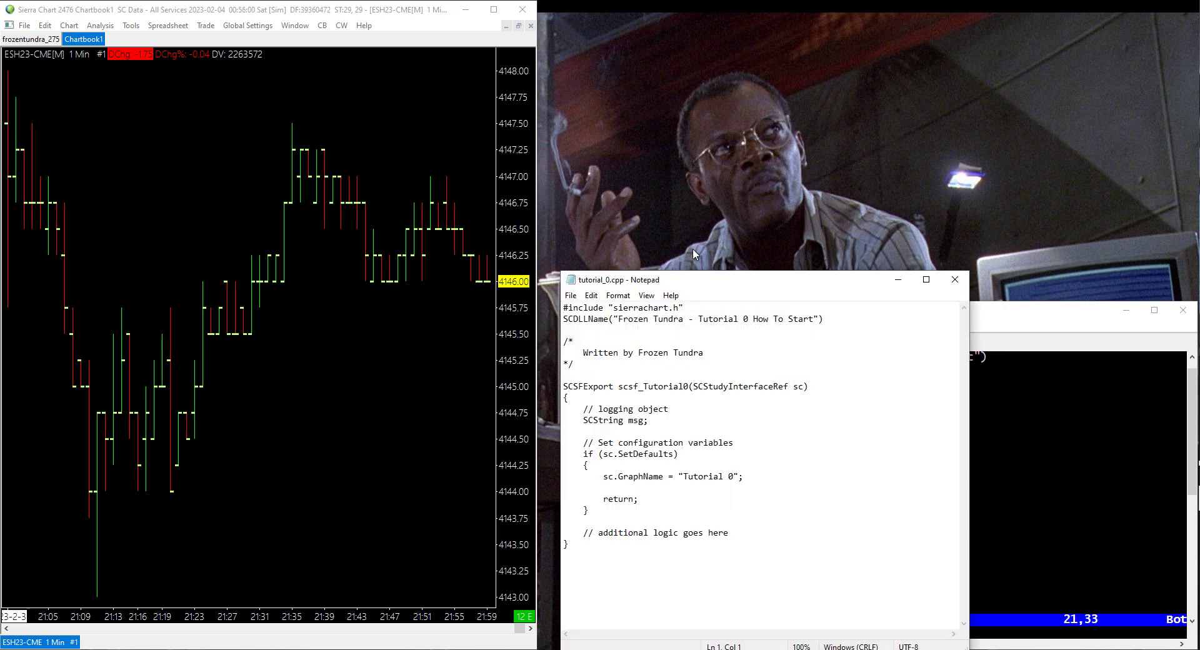
In Notepad, add msg.Format("Hello!"); and sc.AddMessageToLog(msg, 1); after the comment and save
drag(683, 281, 697, 176)
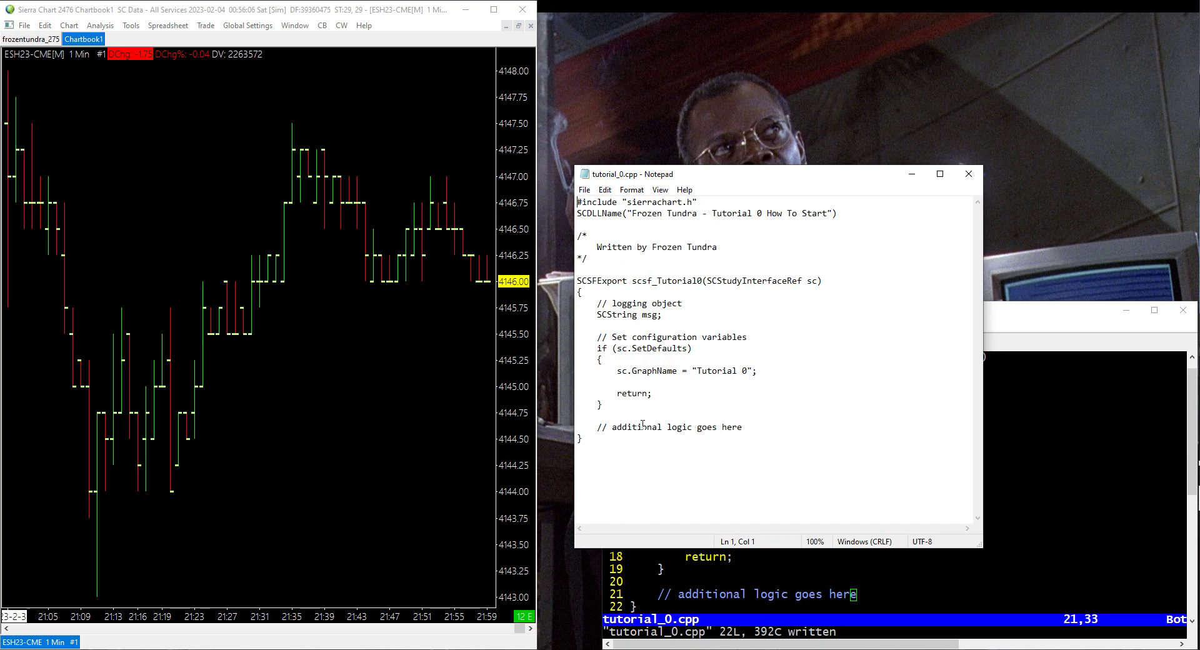
click(794, 426)
key(Return)
text(msg.Format())
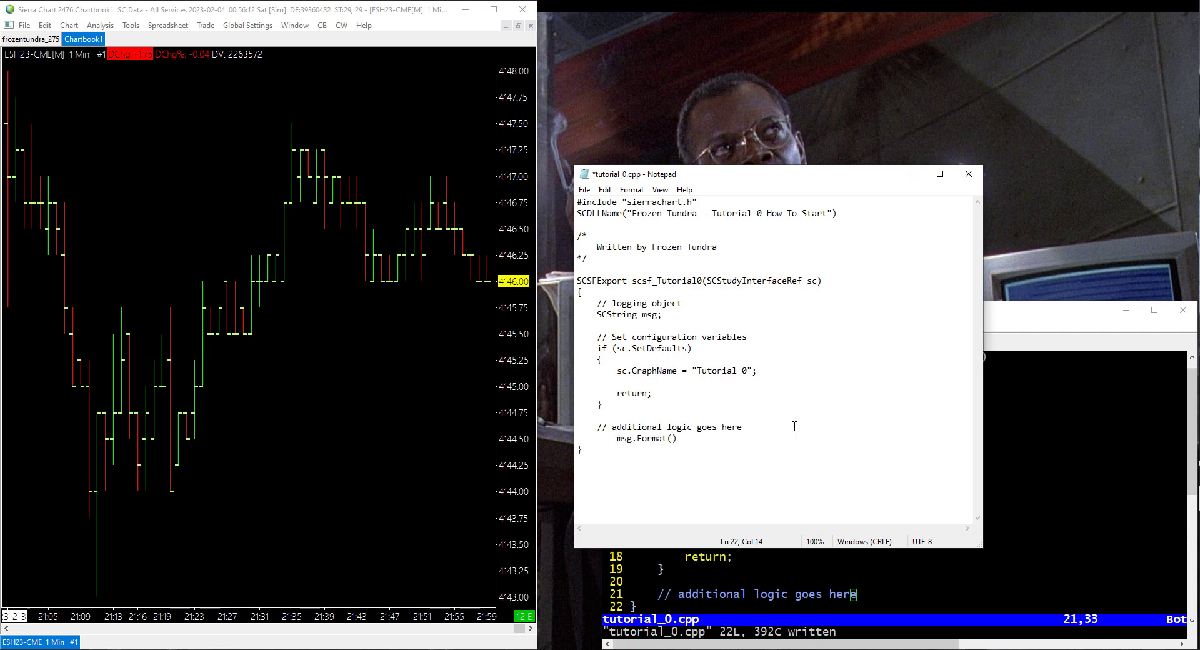
key(BackSpace)
text("Hello!)
text(");)
key(Return)
text(sc)
text(.AddMessageT)
text(oLog(msg, 1))
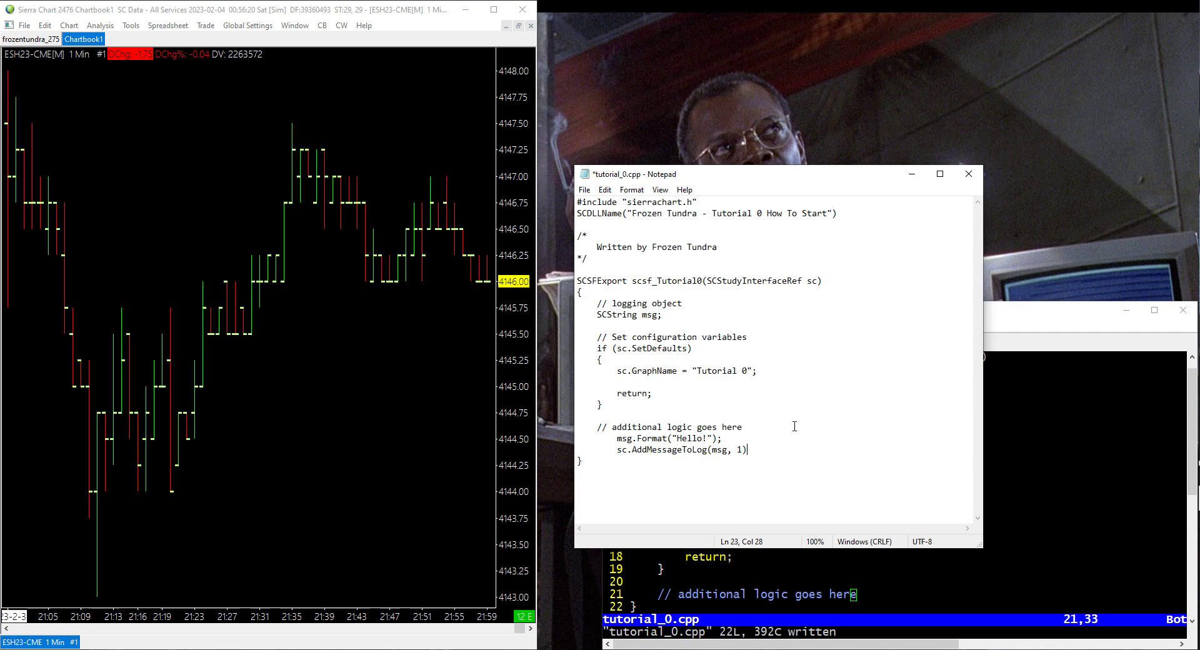
text(;)
key(ctrl+s)
Reload the changed file in GVim, then close Notepad
key(alt+Tab)
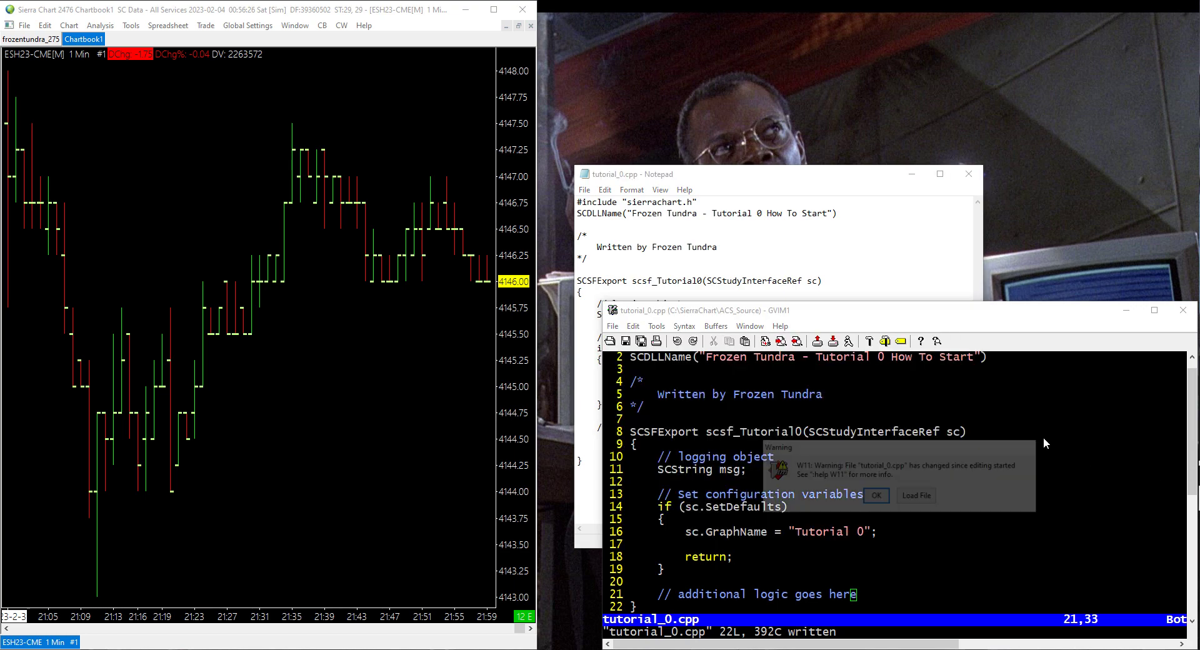
click(899, 505)
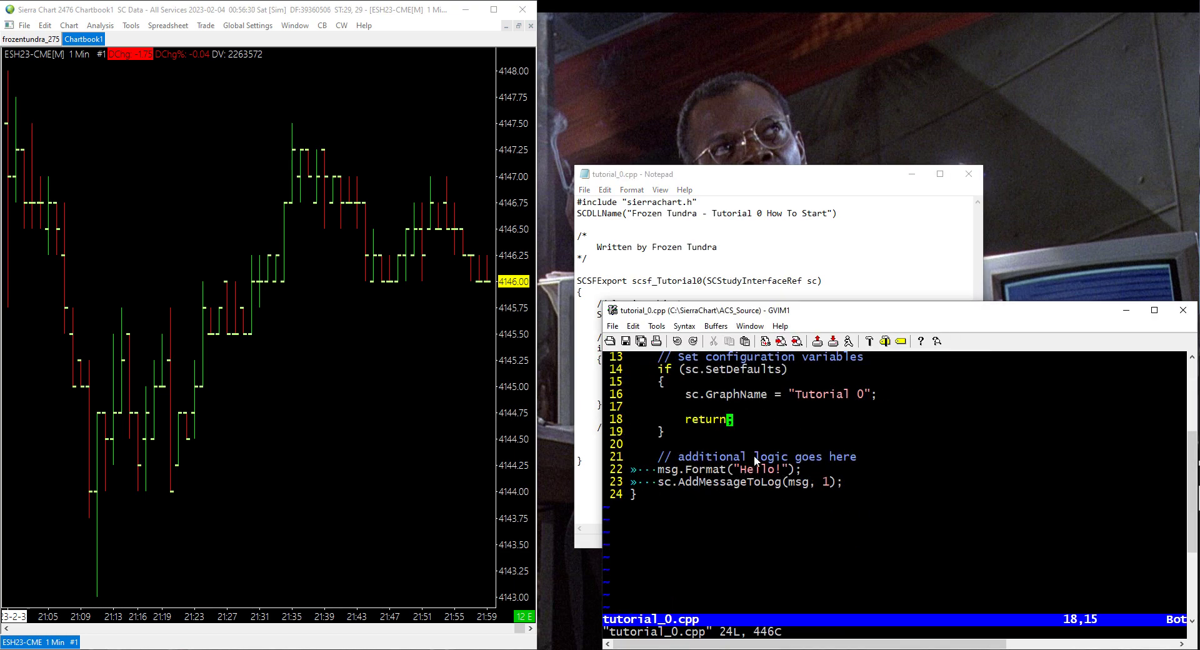
click(731, 177)
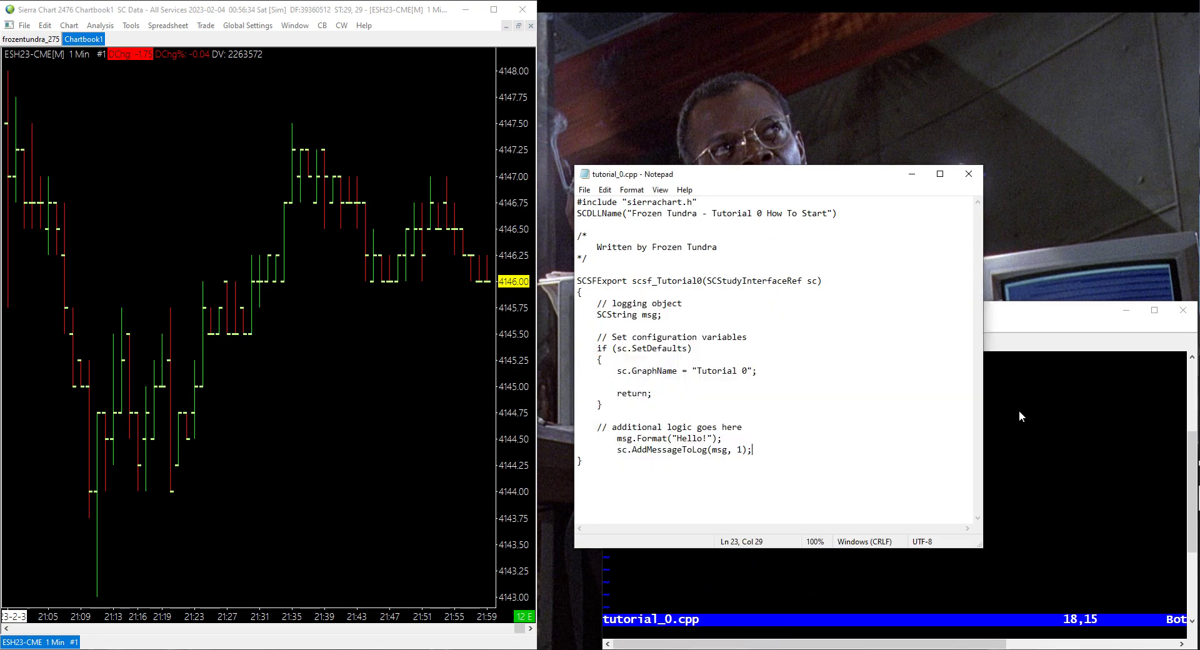
click(1044, 312)
click(802, 195)
click(981, 180)
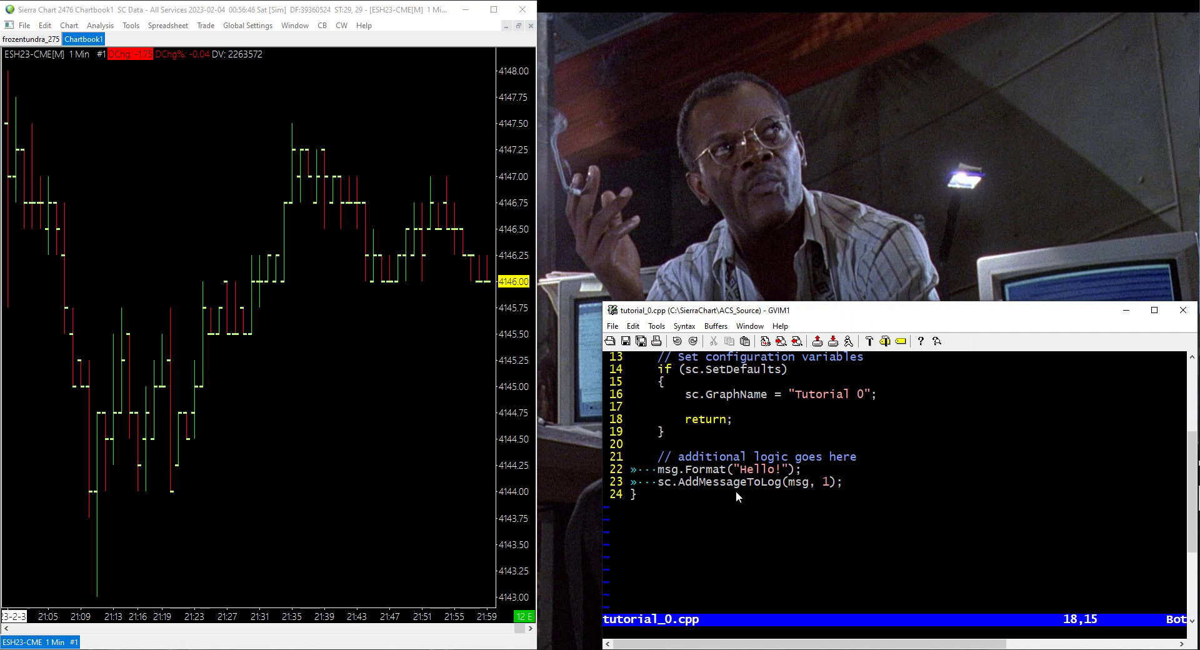
Delete the msg.Format and AddMessageToLog lines in GVim and save the 22-line file
key(Down)
key(Down)
key(Down)
key(End)
key(Down)
key(shift+v)
key(Up)
key(Down)
key(Down)
text(d)
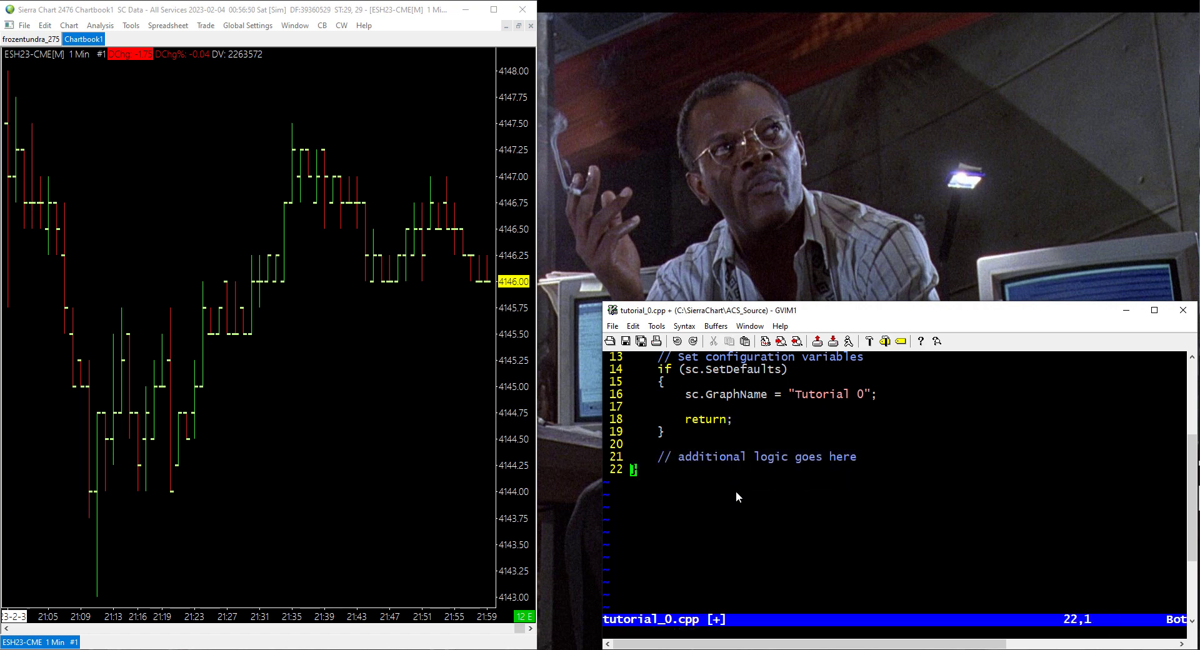
text(:w)
key(Return)
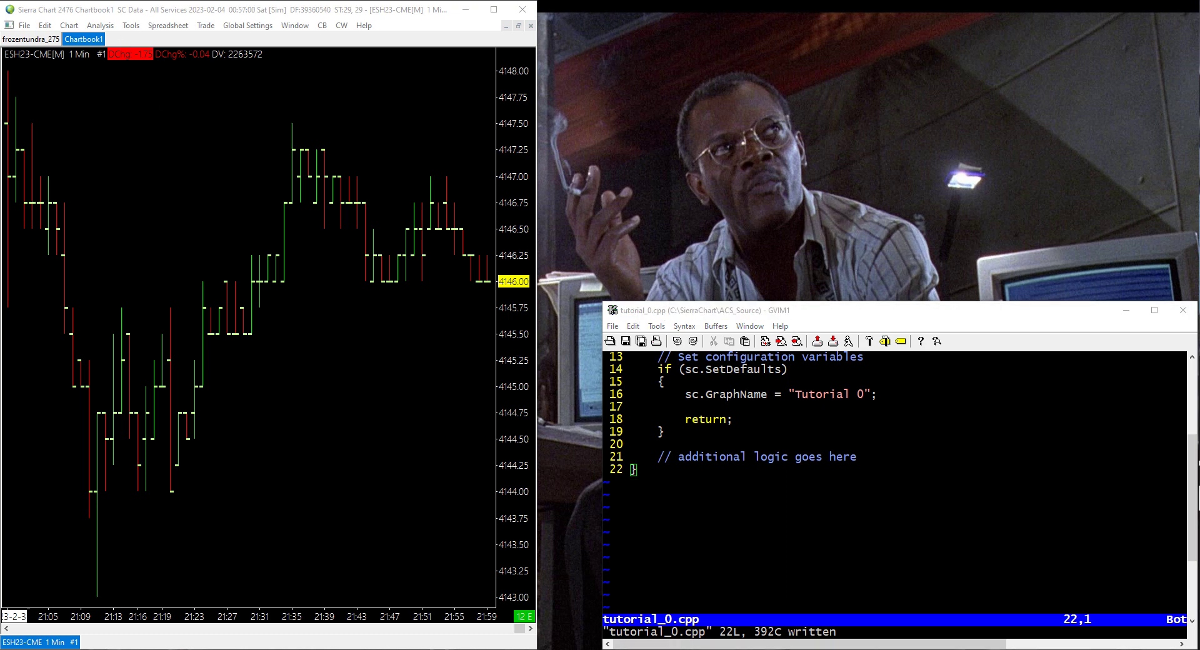
Bring the ACS_Source folder window over the editor and look through its new-file options
drag(630, 0, 570, 133)
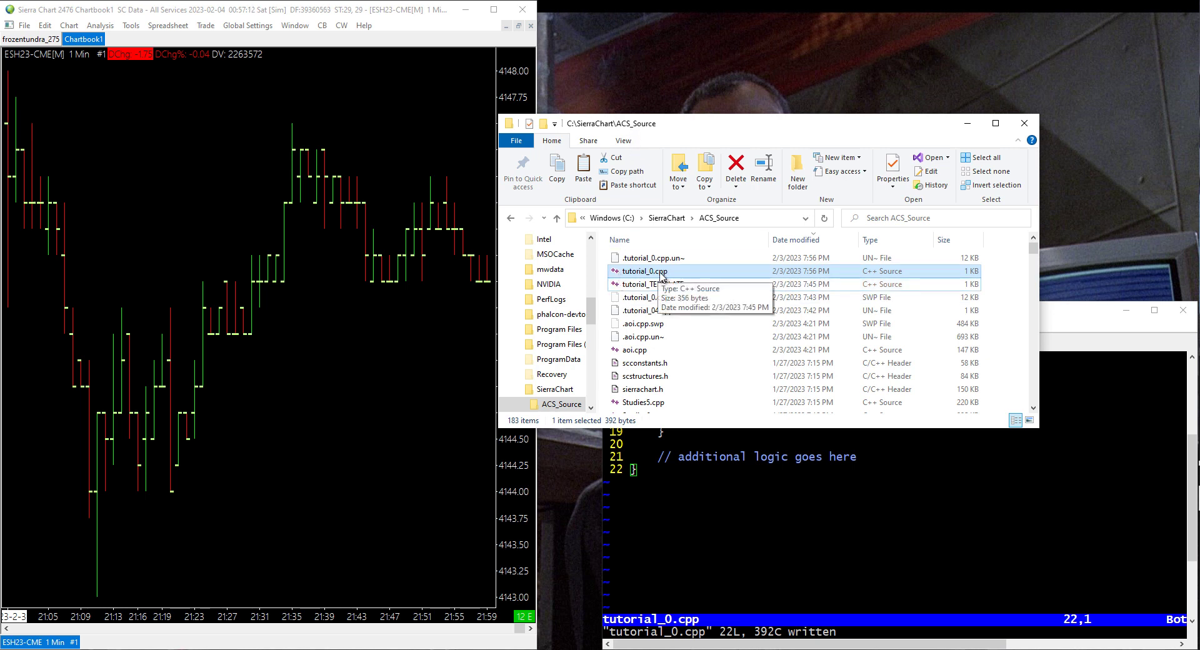
mouse_move(646, 271)
right_click(1001, 271)
mouse_move(1068, 459)
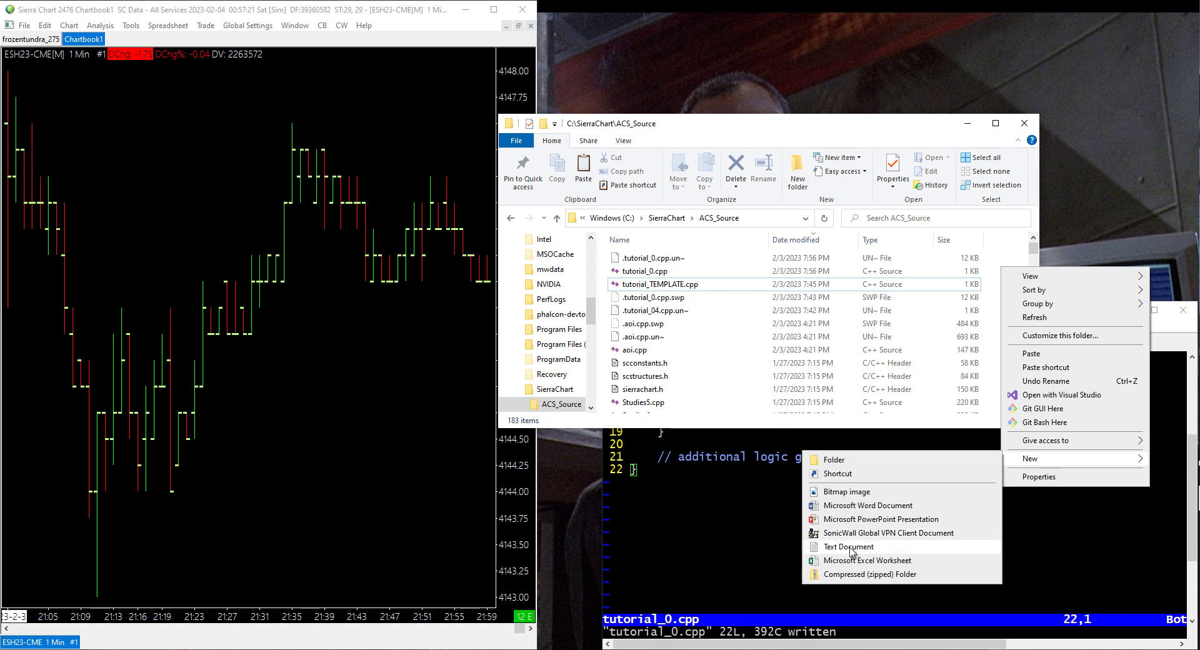
click(711, 489)
Review the GraphName setting in GVim, then select tutorial_TEMPLATE.cpp in ACS_Source
click(709, 394)
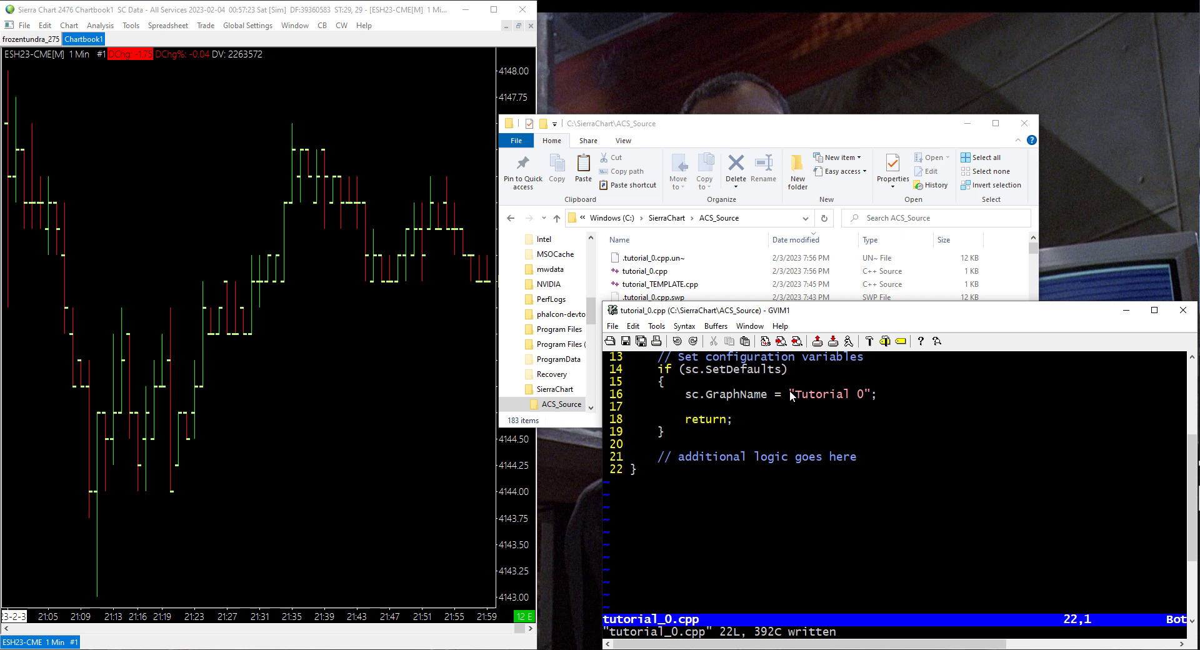
scroll(790, 390, up, 4)
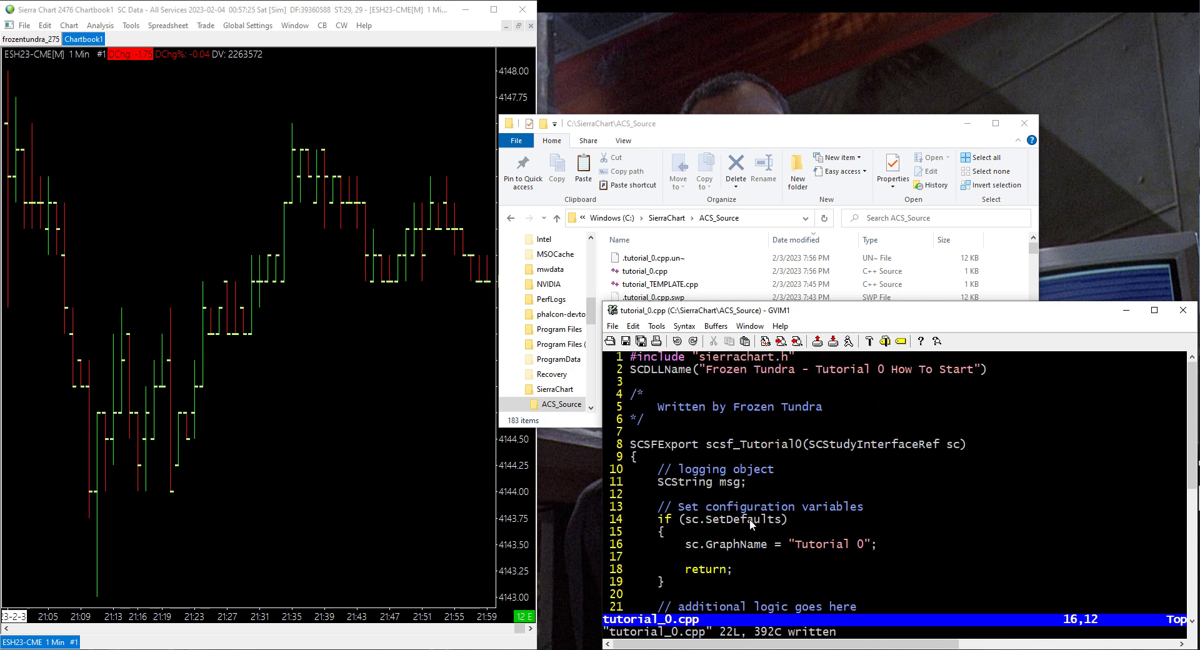
scroll(758, 472, down, 2)
scroll(756, 468, down, 1)
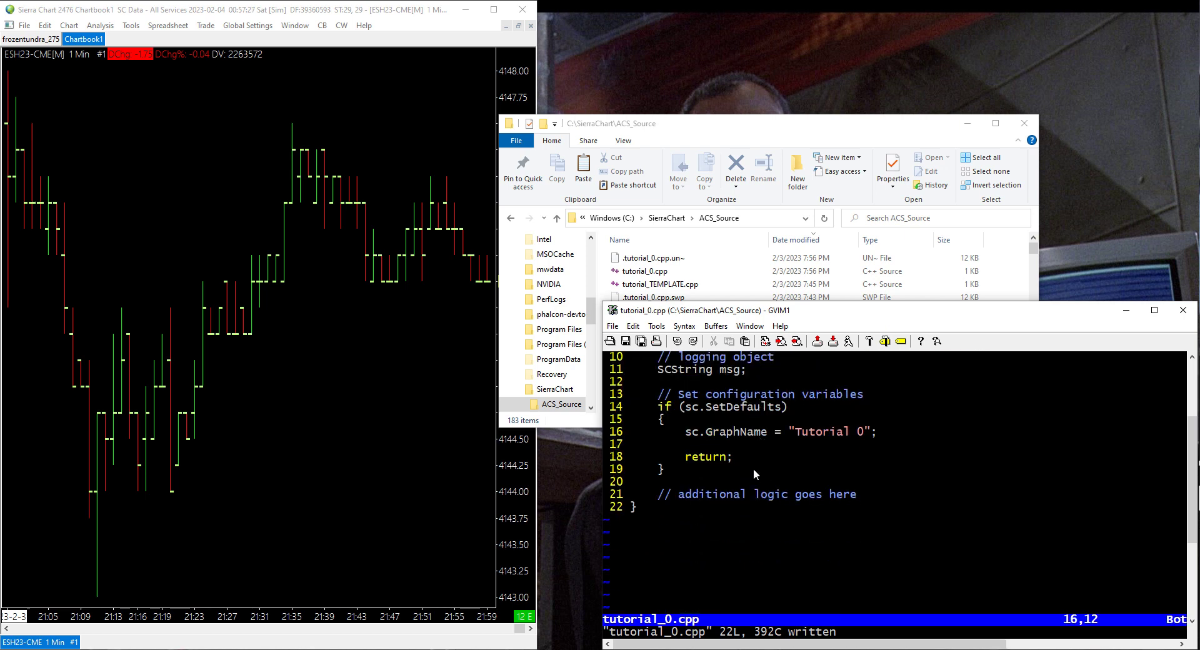
click(643, 271)
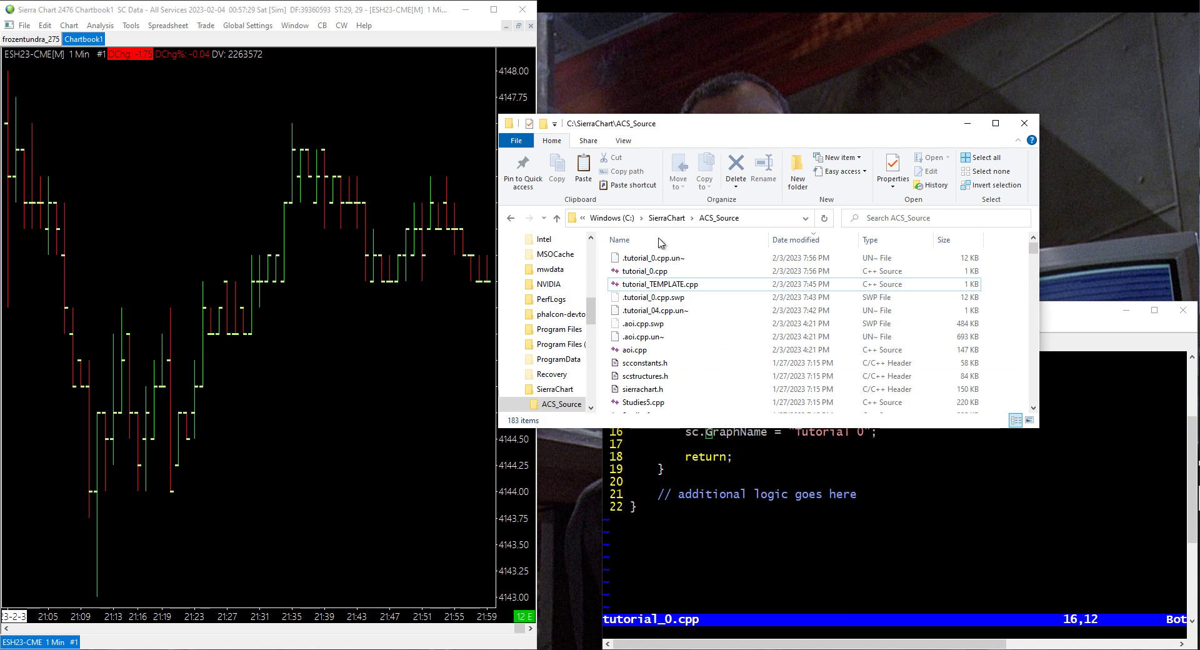
click(650, 284)
Open the Build Custom Studies DLL window from Sierra Chart's Analysis menu
click(91, 12)
click(98, 27)
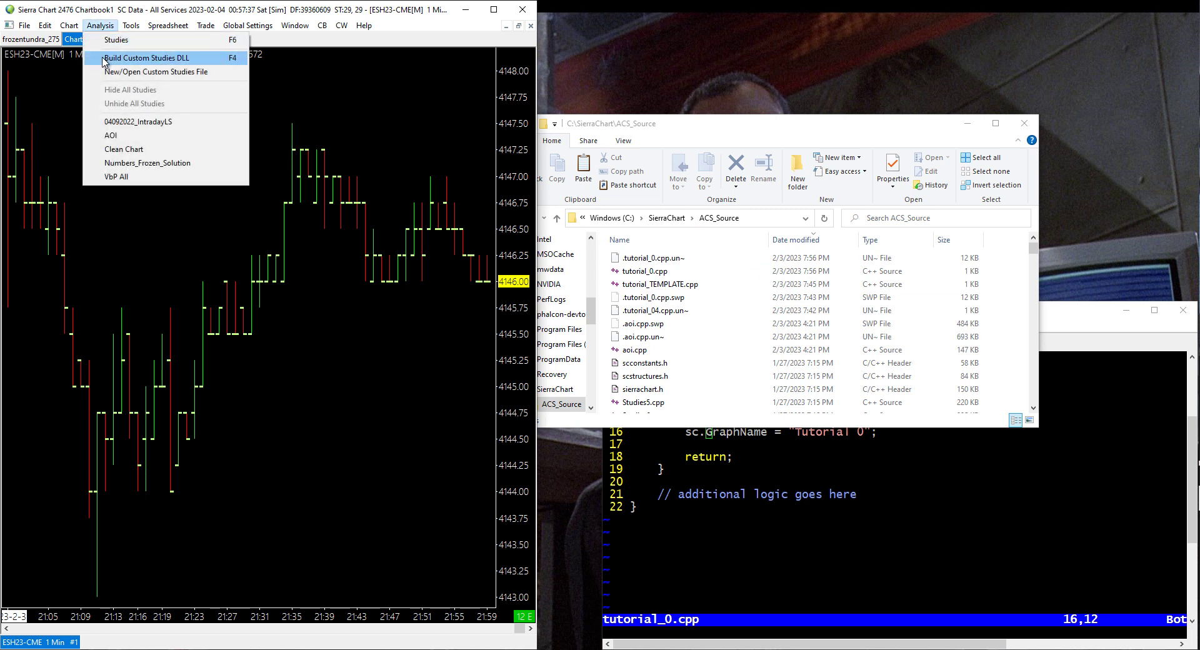
click(186, 60)
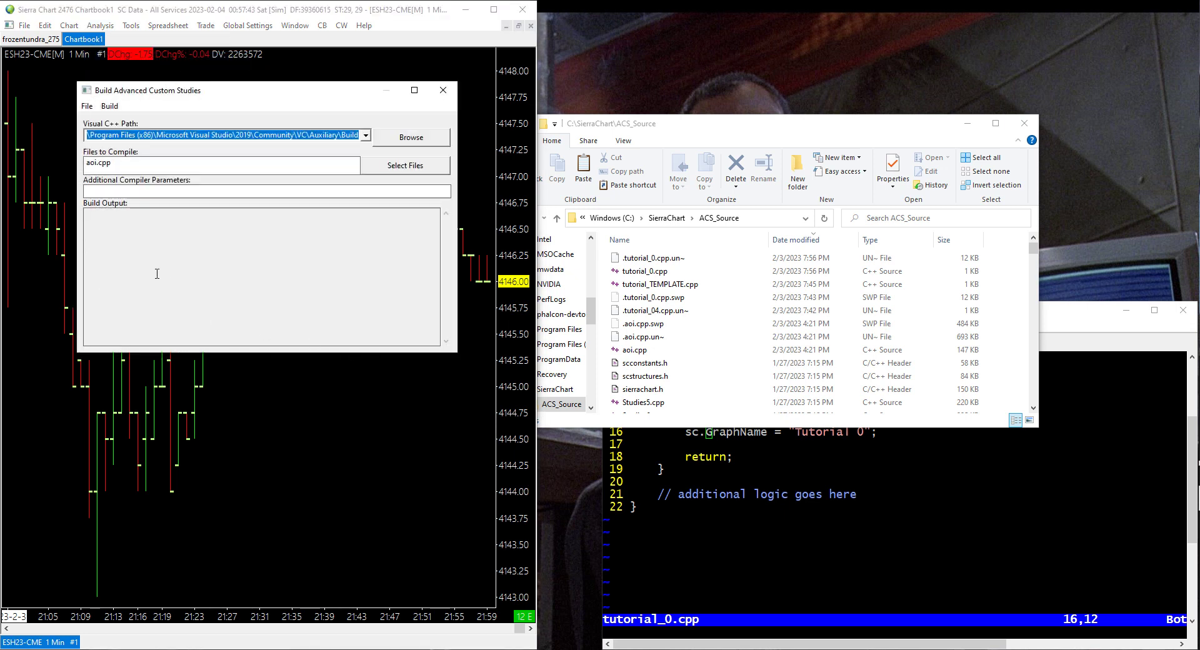
Choose tutorial_0.cpp as the file to compile via File > Select Files
click(87, 107)
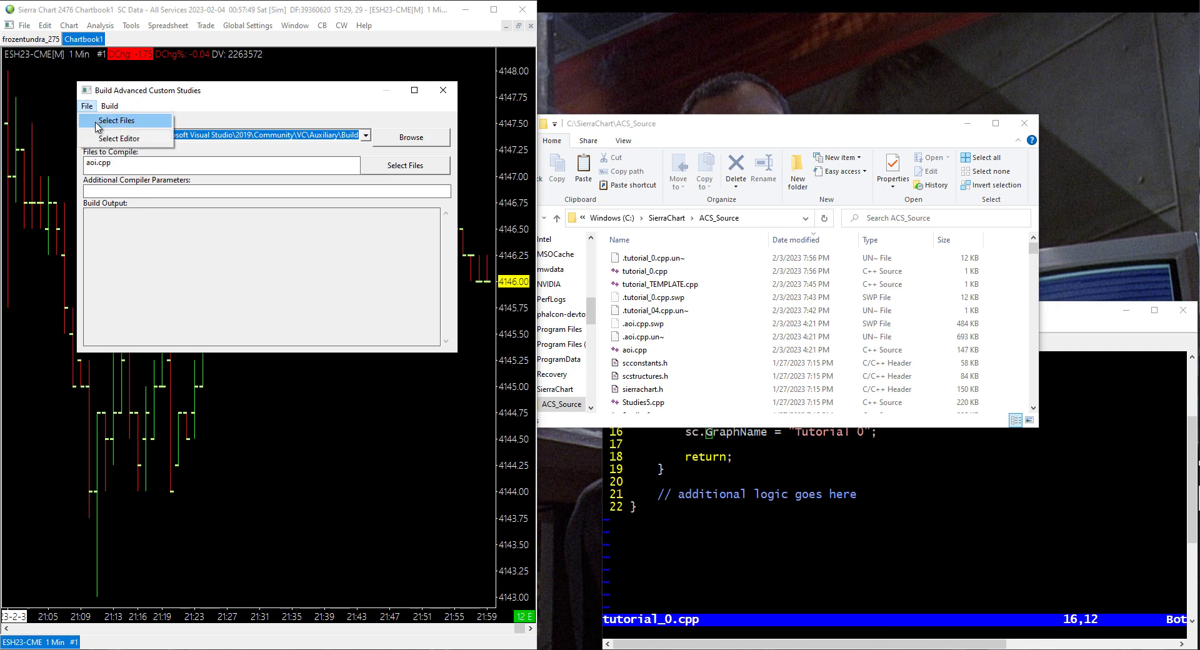
click(96, 122)
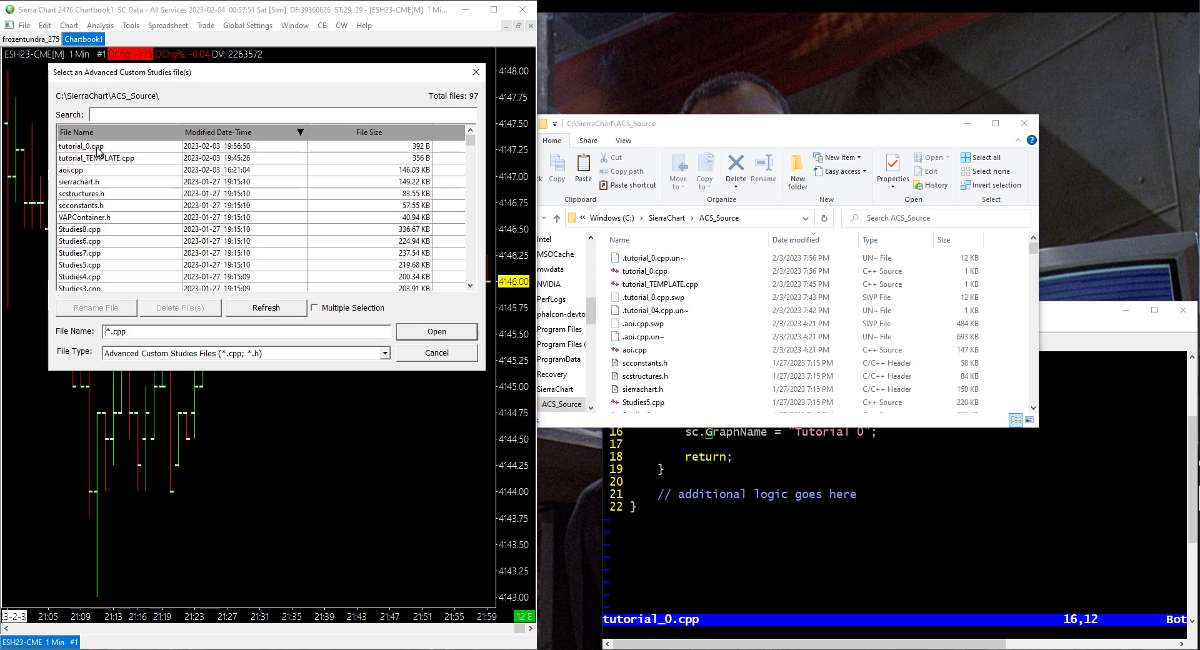
click(91, 147)
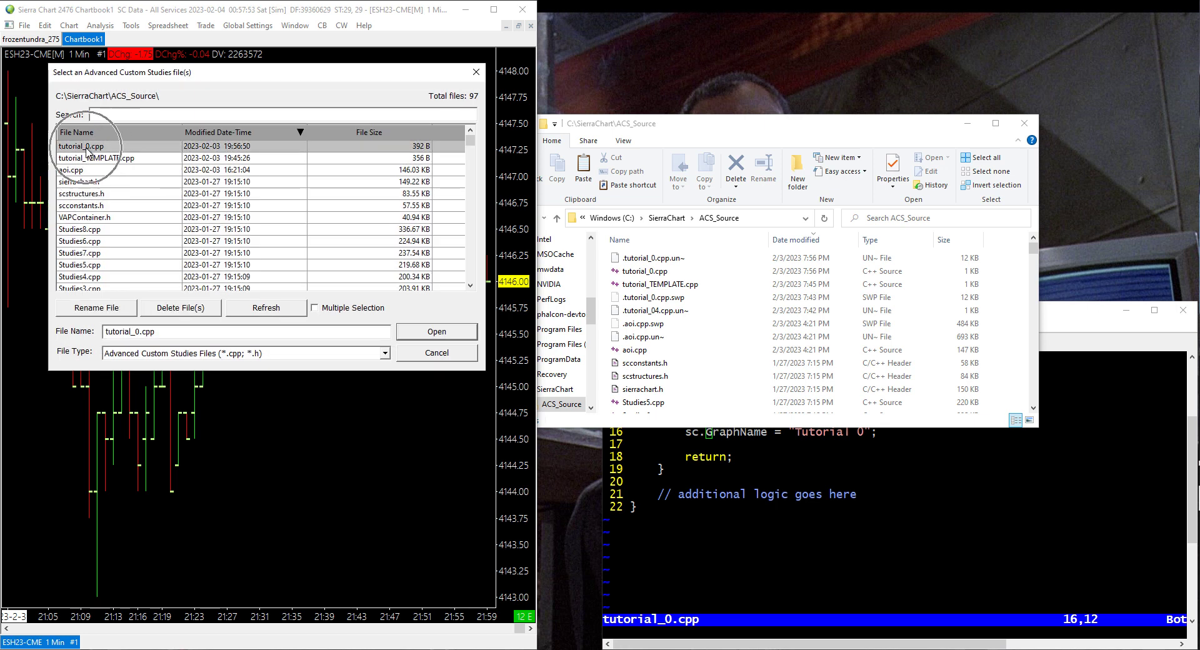
click(763, 546)
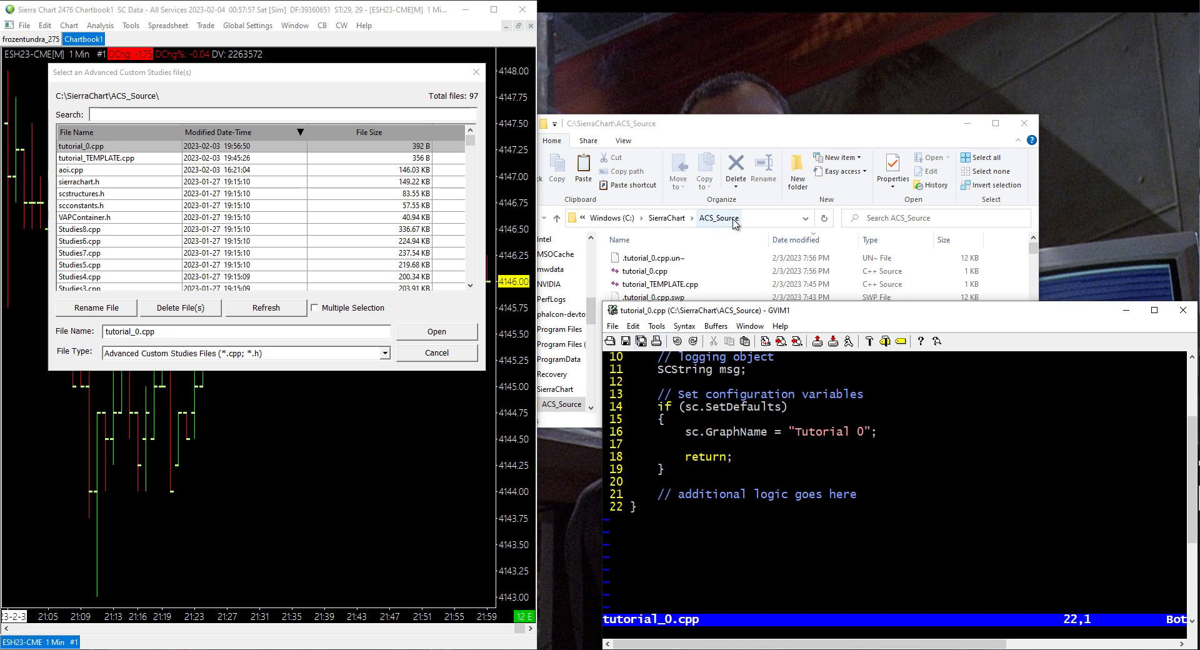
key(ctrl)
key(ctrl)
click(78, 146)
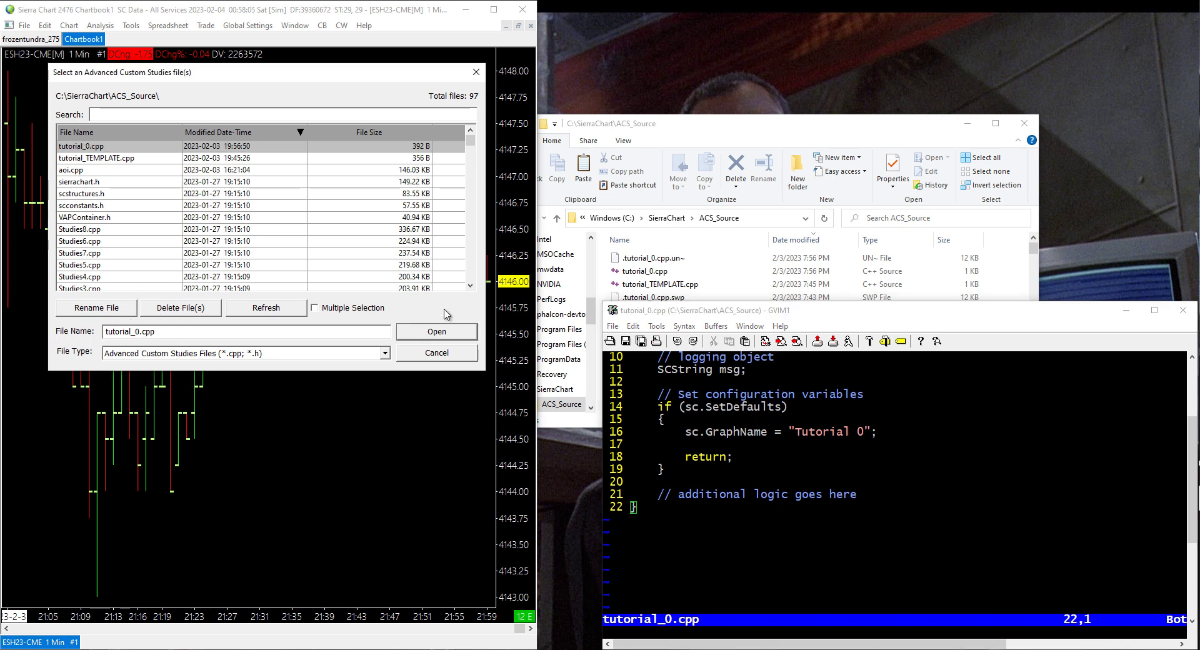
click(454, 331)
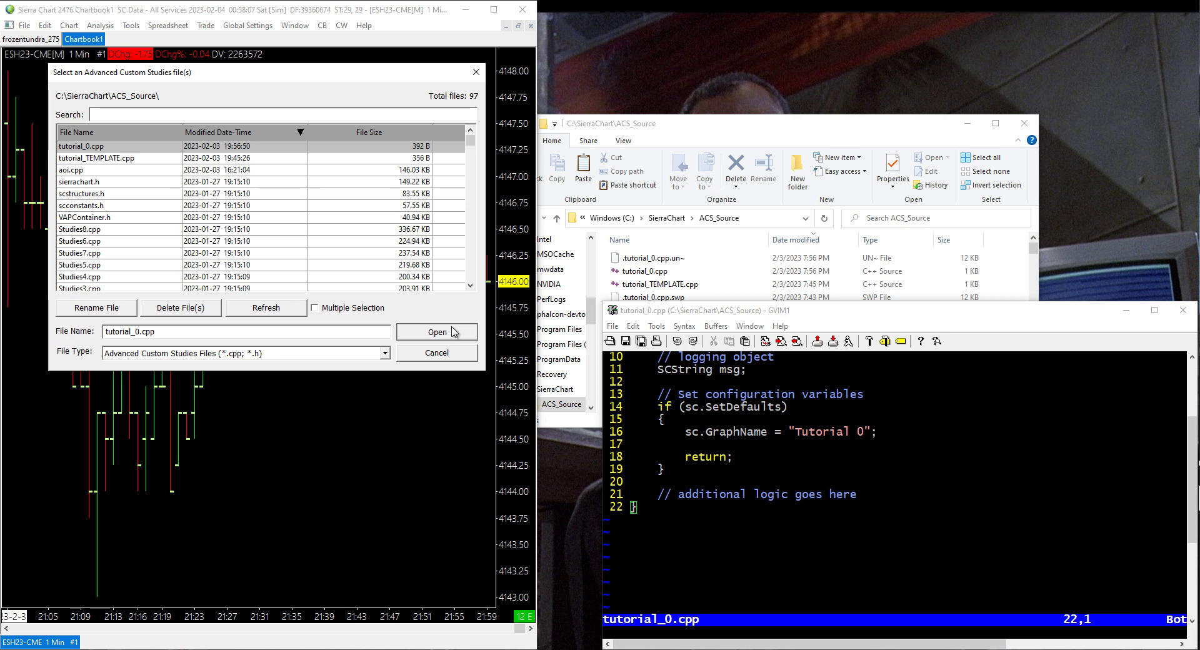
key(ctrl)
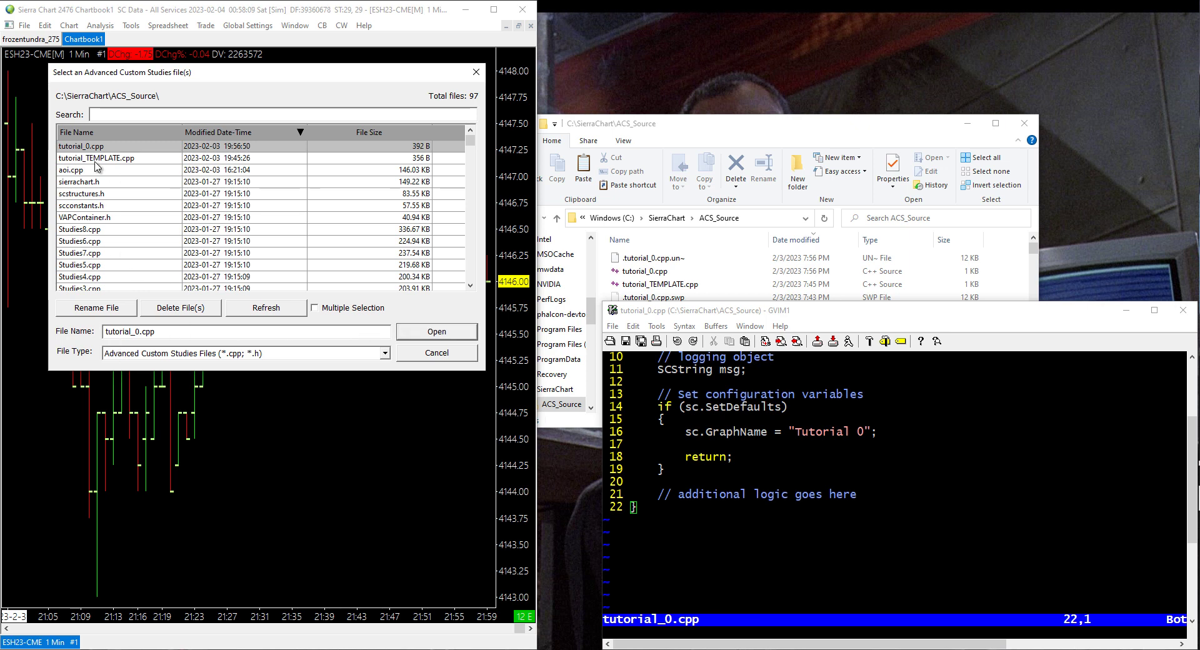
key(ctrl)
click(462, 336)
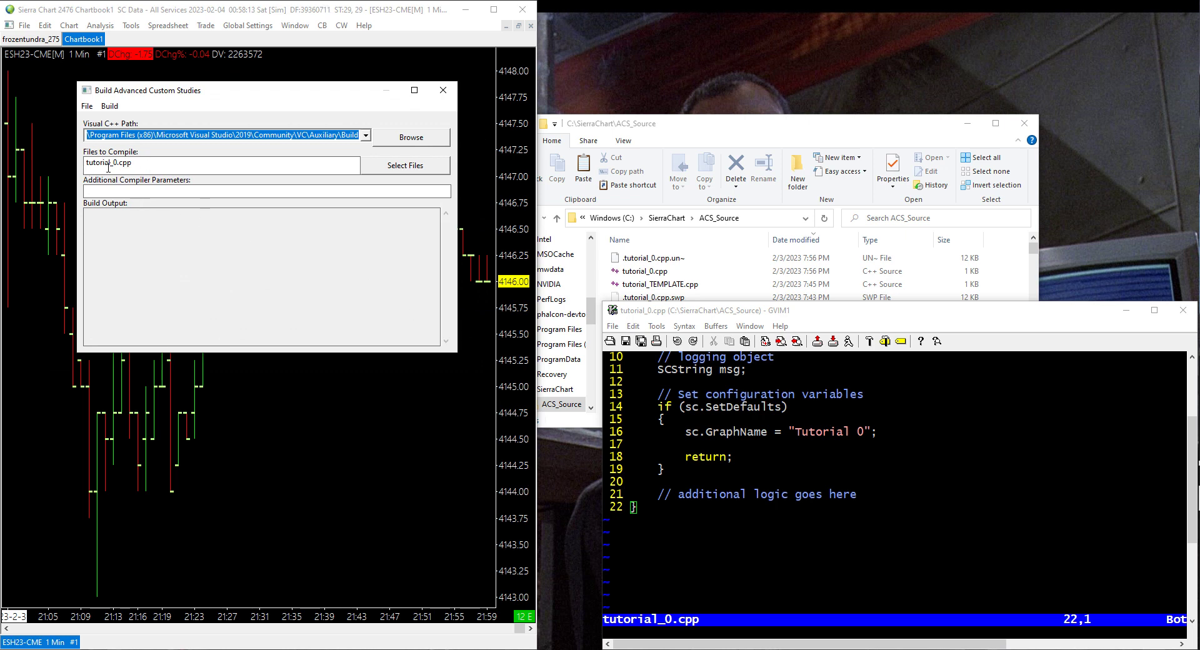
Remote-build tutorial_0.cpp and confirm the output reports success, producing tutorial_0_64.dll
key(ctrl)
click(112, 107)
key(ctrl)
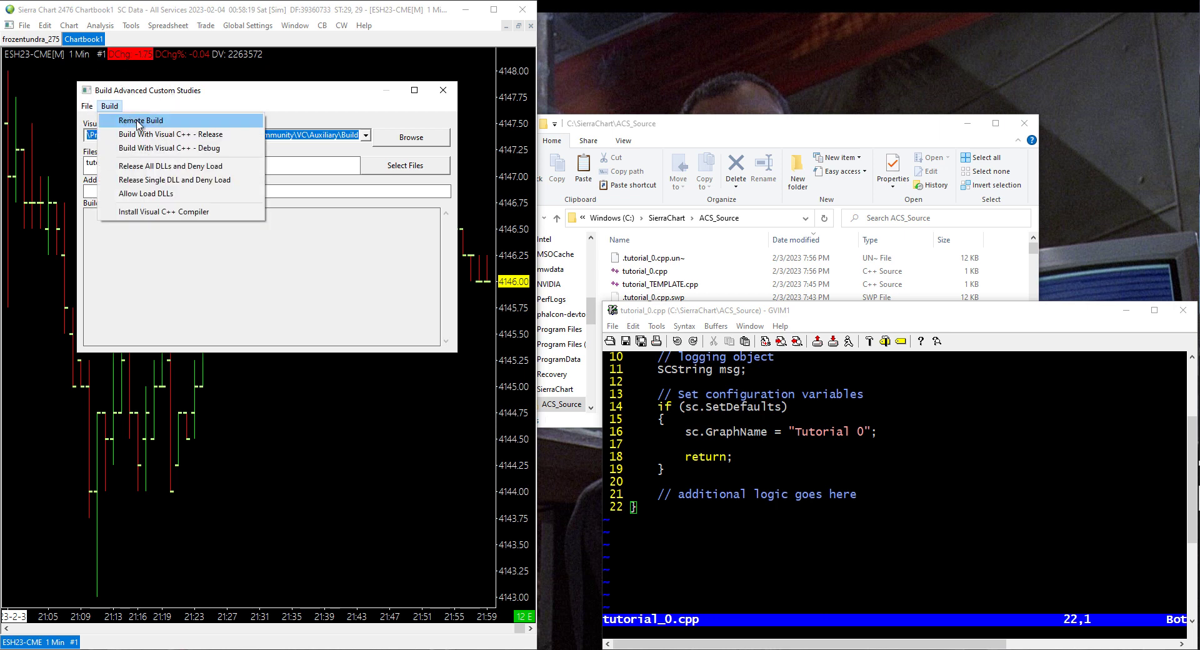
click(179, 123)
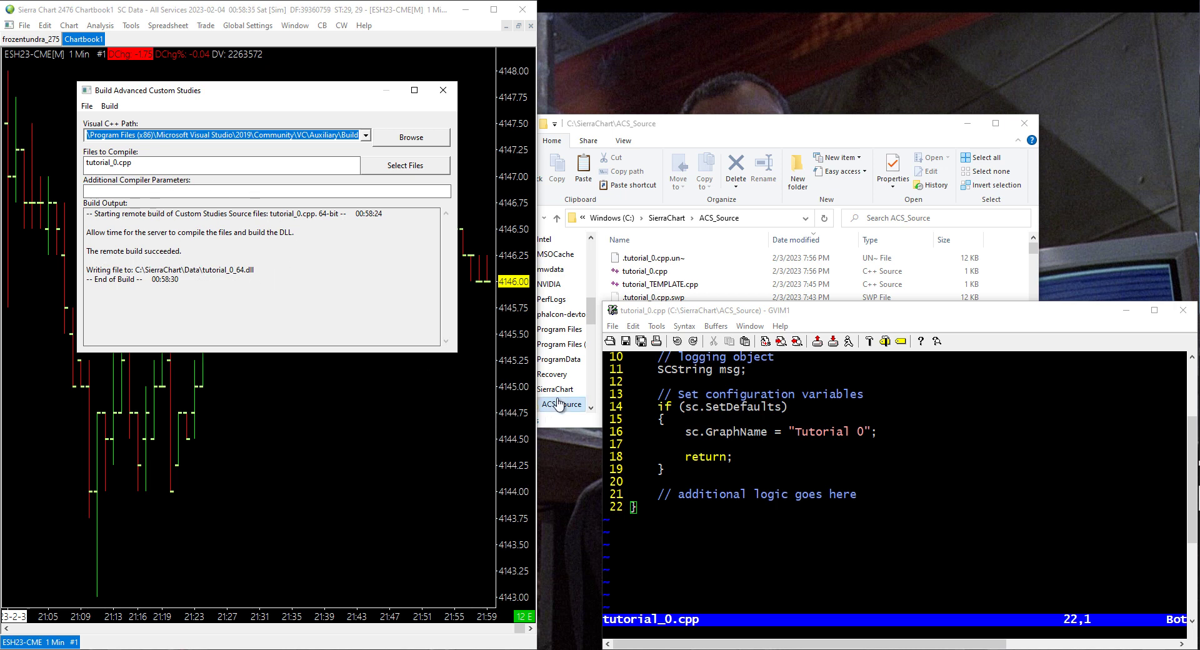
click(728, 433)
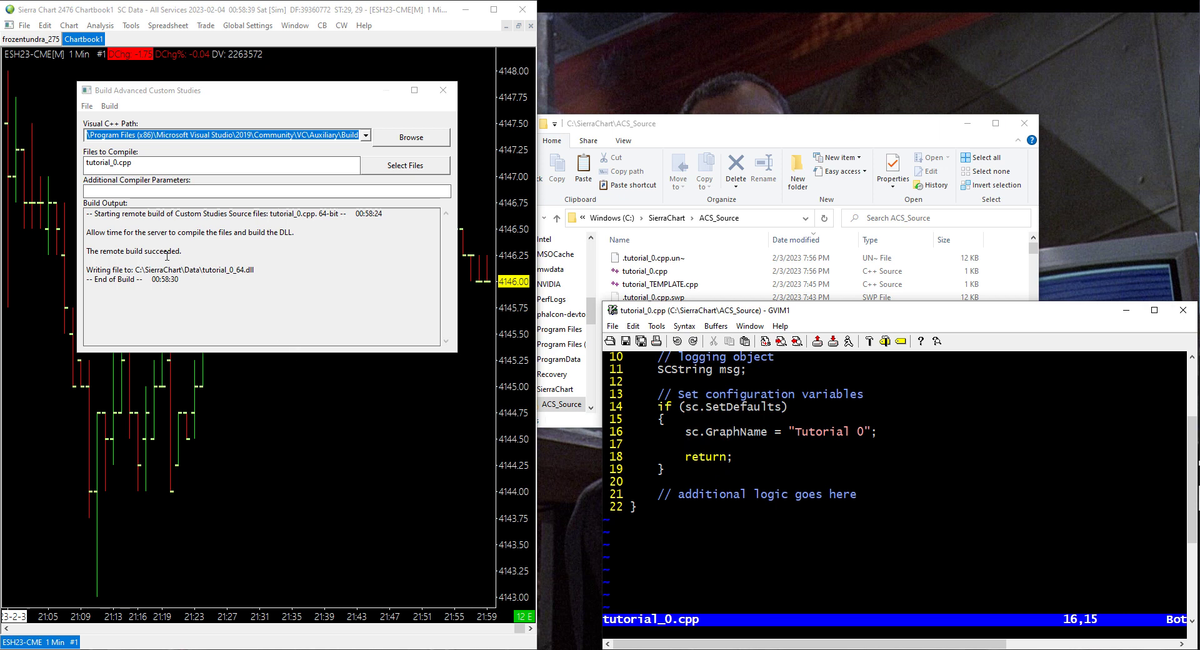
drag(181, 252, 88, 252)
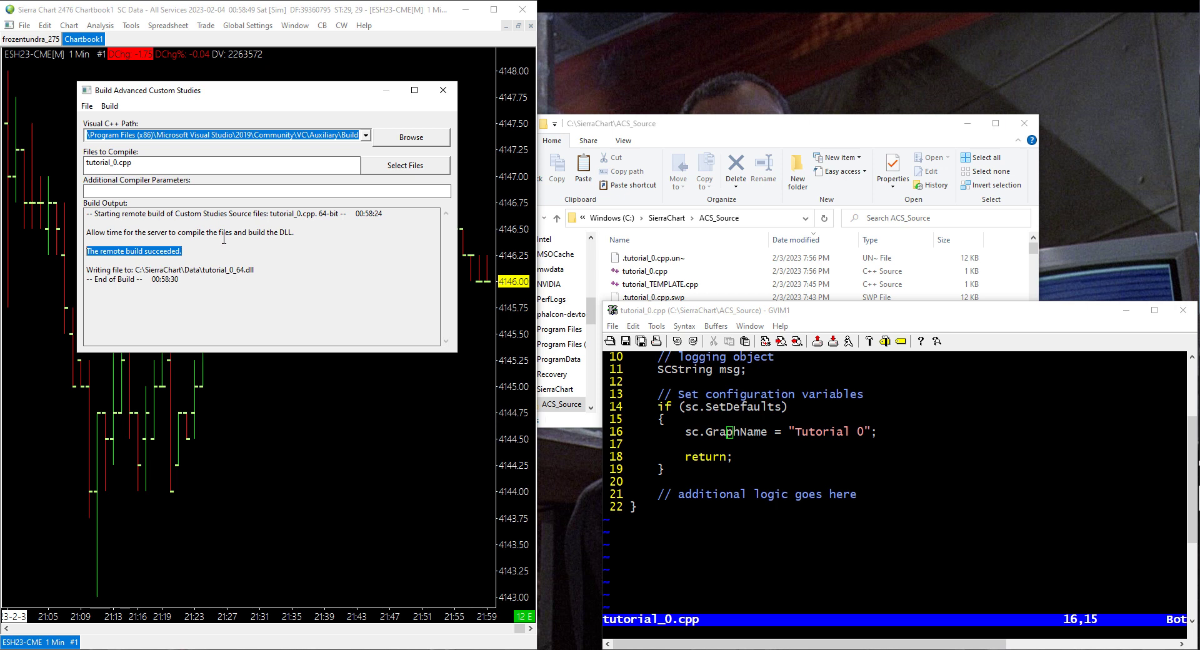
click(834, 485)
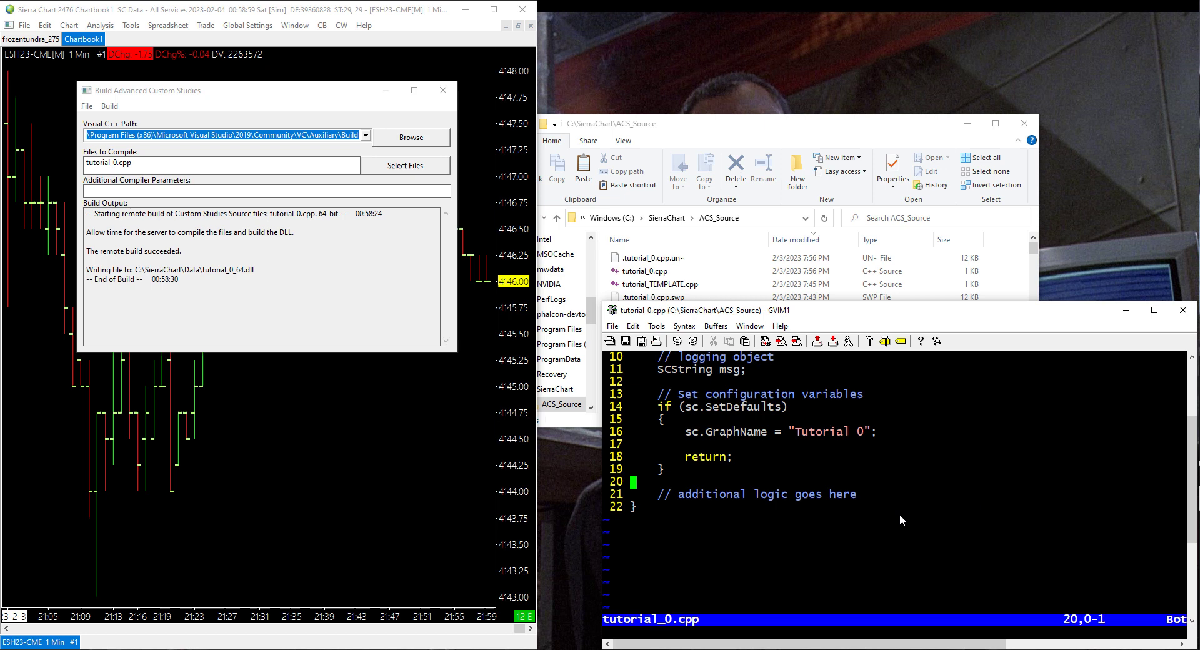
Insert a 'YELLOW BANANA' line above the closing brace and save tutorial_0.cpp
click(838, 463)
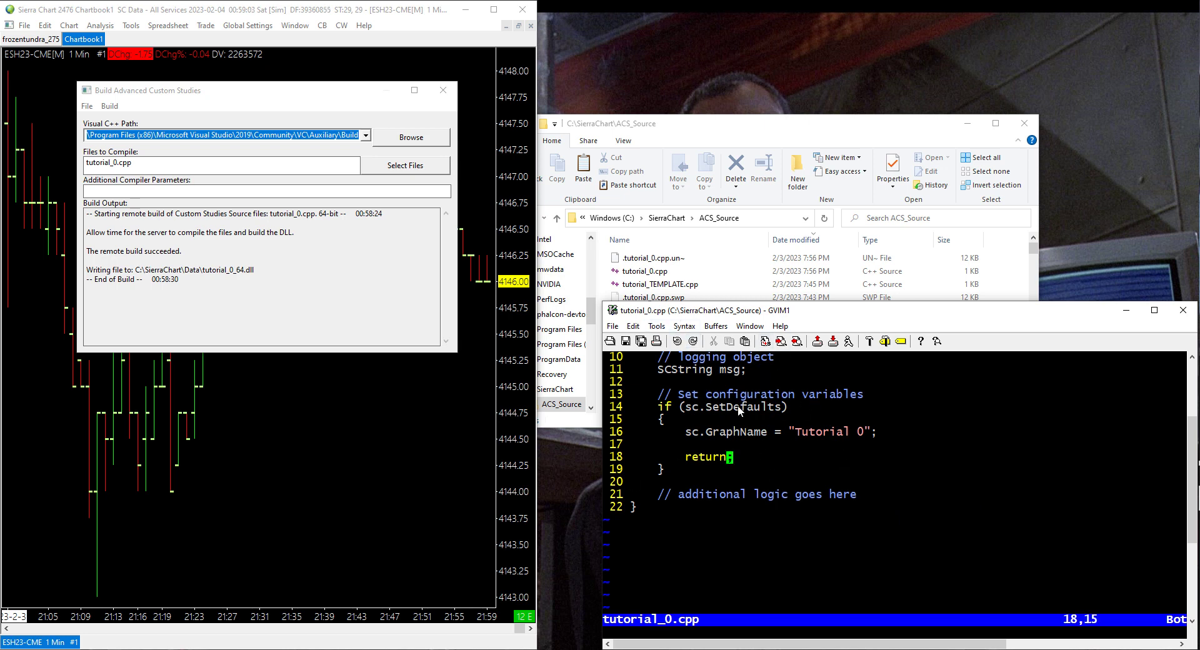
key(Down)
key(Down)
key(Down)
key(Down)
key(O)
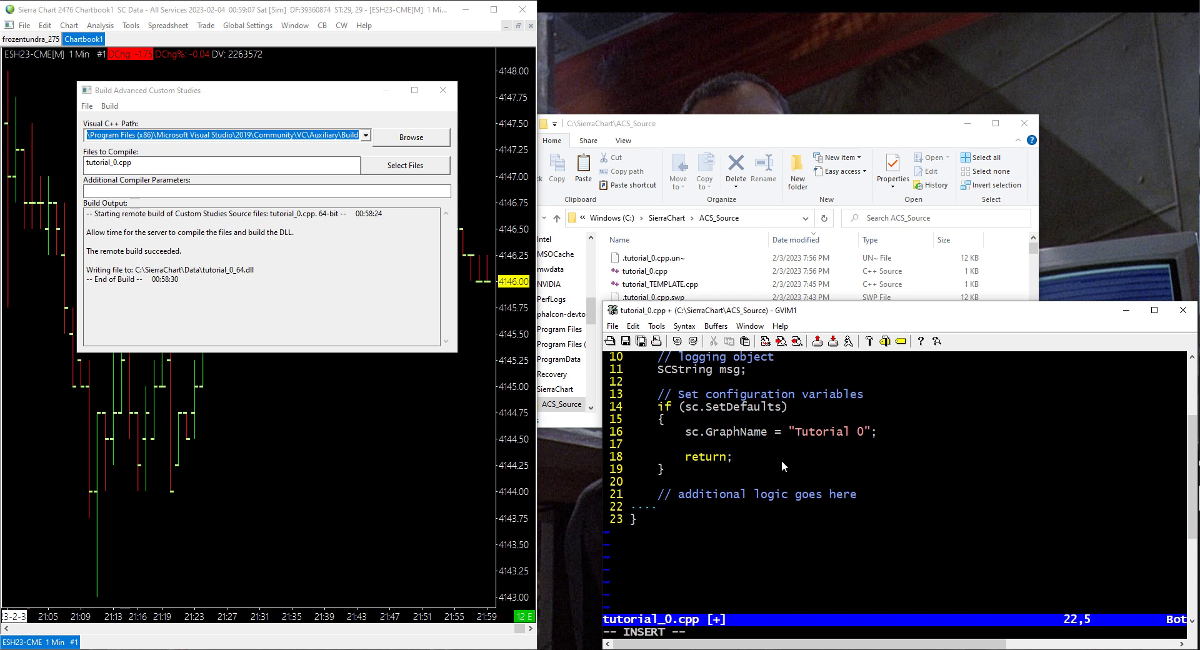
text(YELLO)
text(W BANANA)
key(Escape)
text(:w)
key(Return)
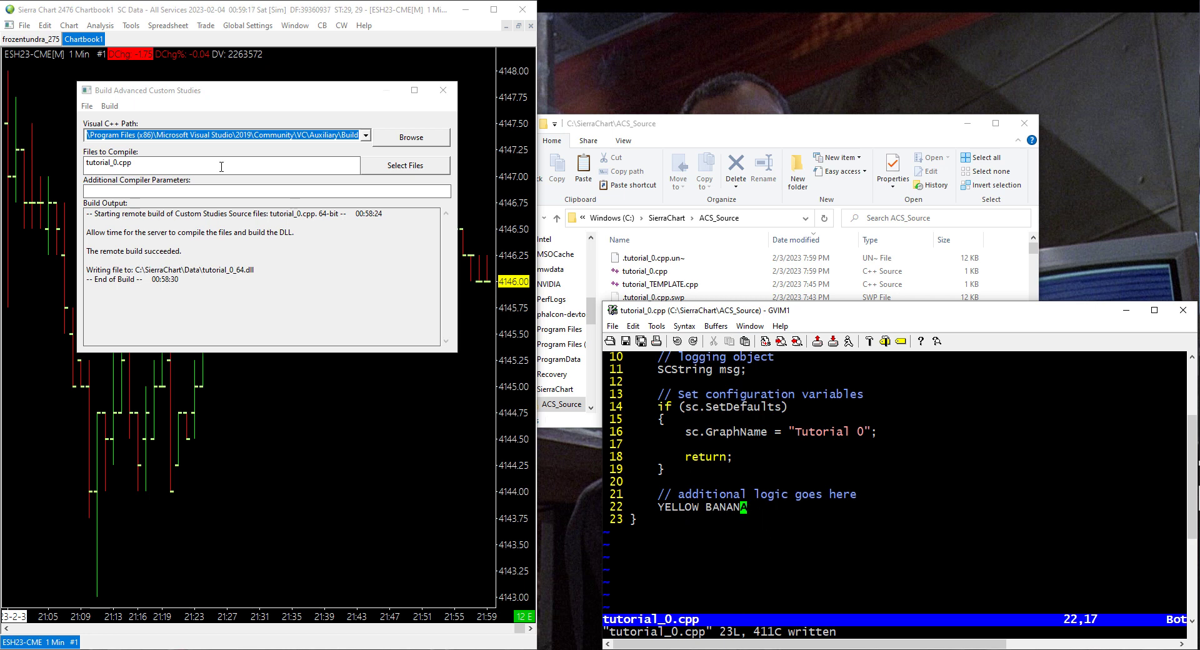
click(114, 106)
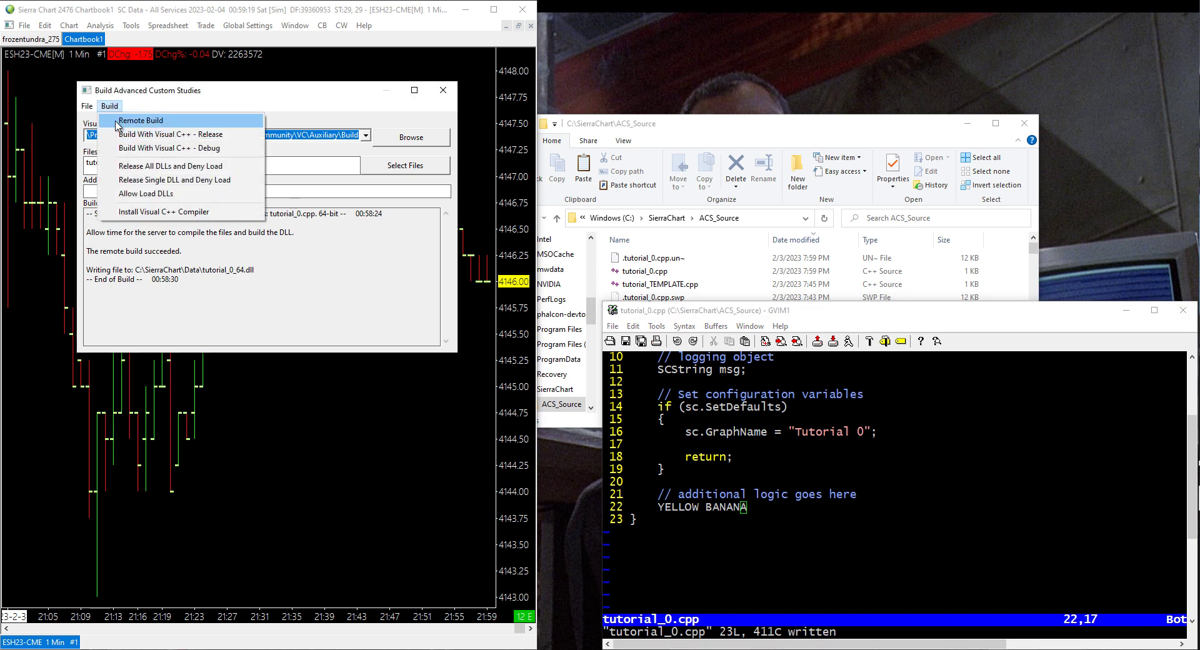
Rebuild remotely and trace the failure to 'YELLOW' not declared on line 22
click(117, 121)
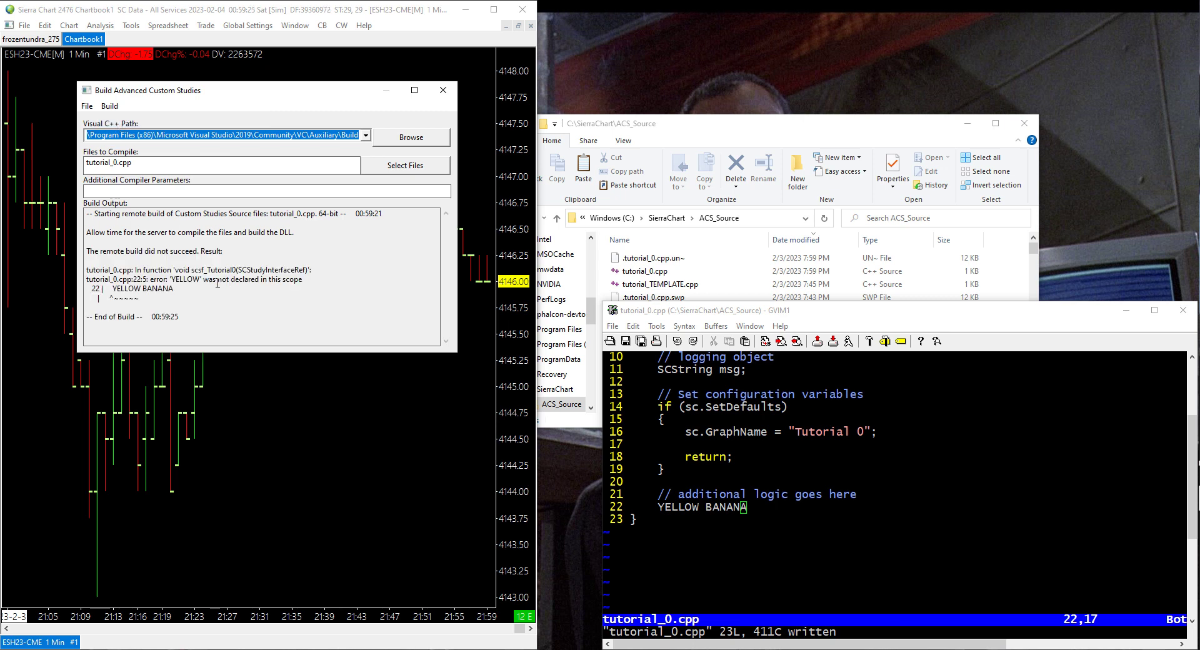
mouse_move(102, 253)
mouse_down()
mouse_move(215, 253)
mouse_move(196, 247)
mouse_up()
drag(88, 289, 106, 289)
key(ctrl)
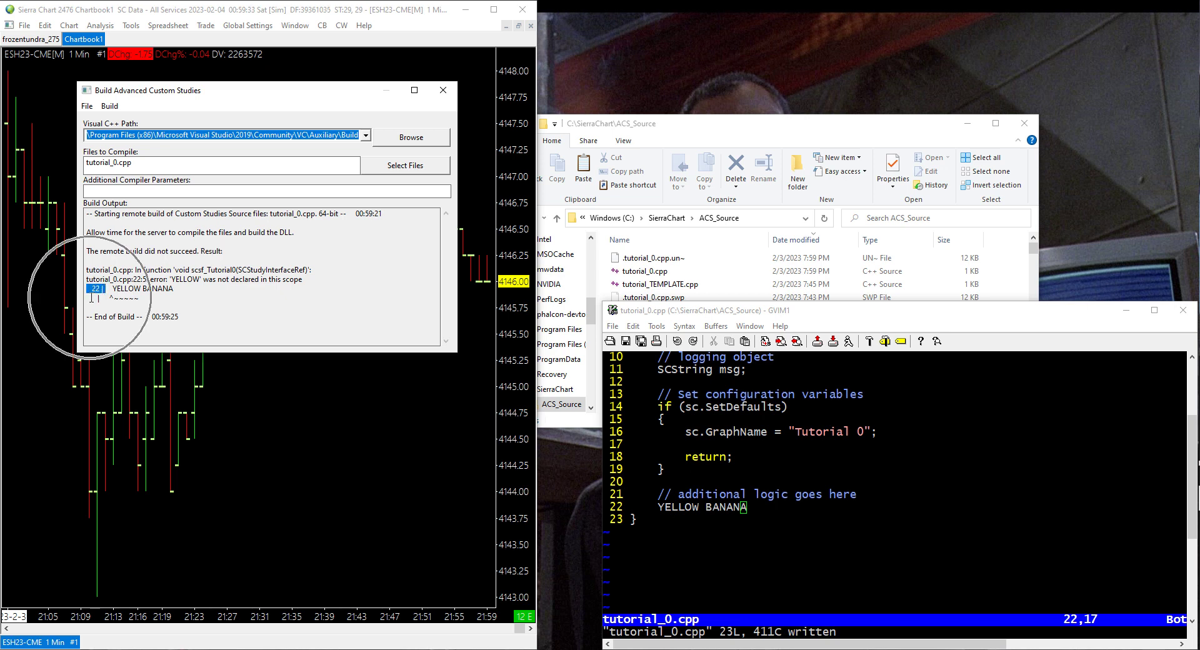
key(ctrl)
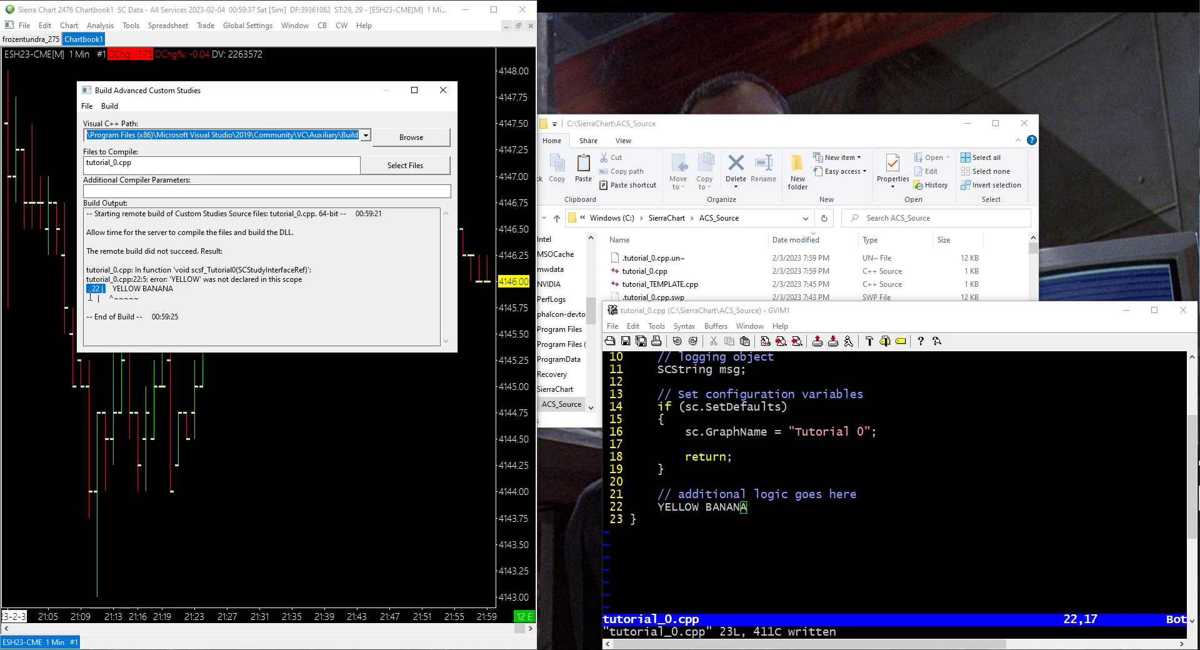
key(ctrl)
drag(165, 278, 184, 279)
key(ctrl)
drag(113, 289, 174, 290)
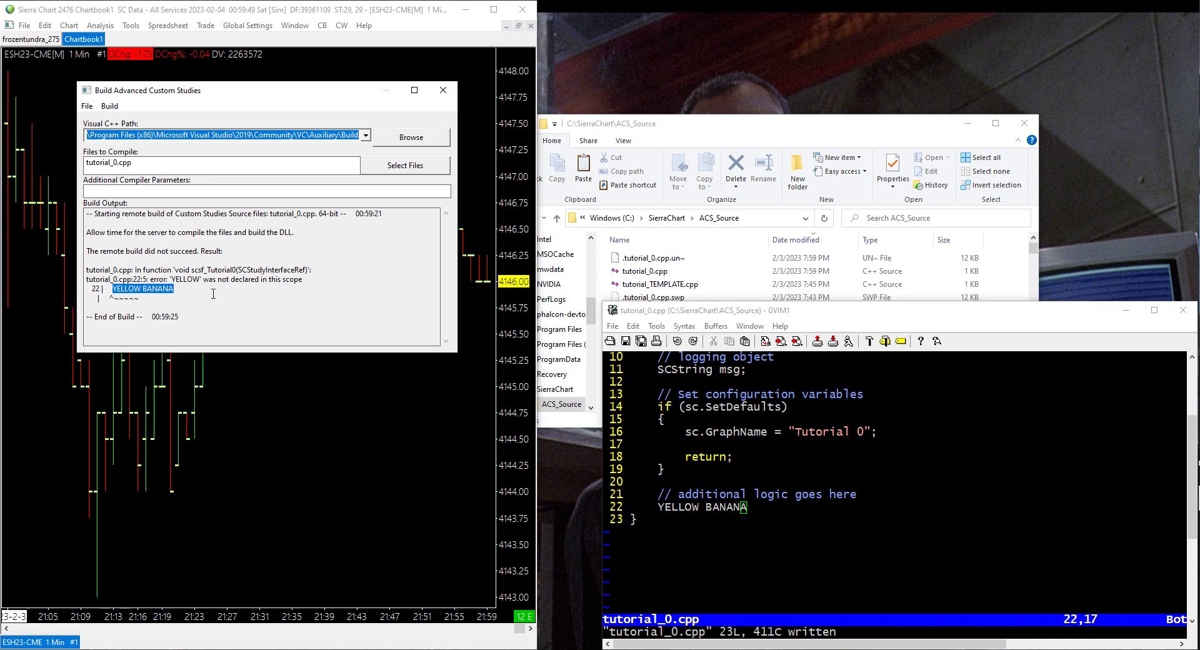
drag(170, 279, 305, 281)
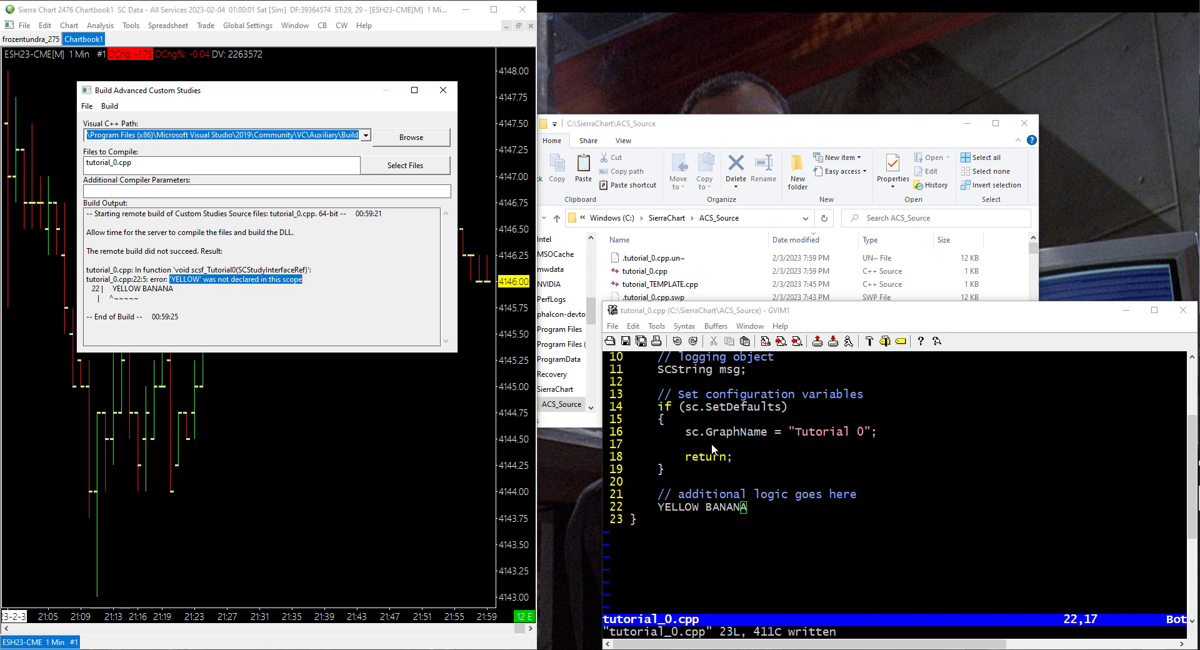
Comment out the YELLOW BANANA line with // and save tutorial_0.cpp
click(723, 505)
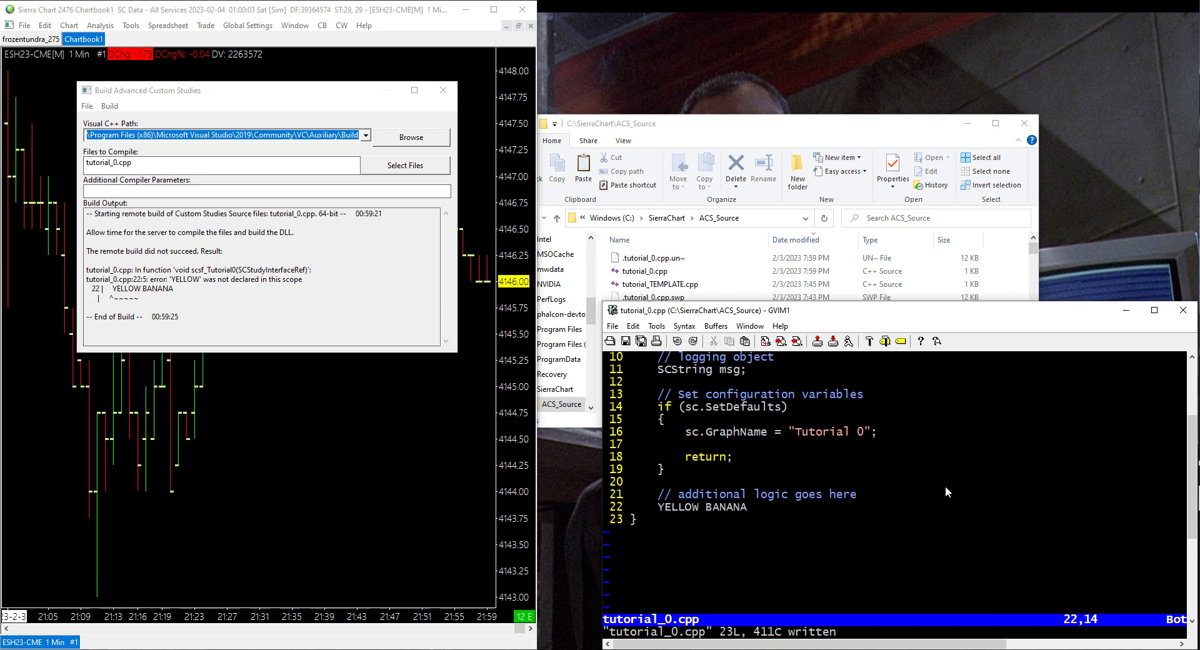
text(I//)
key(Escape)
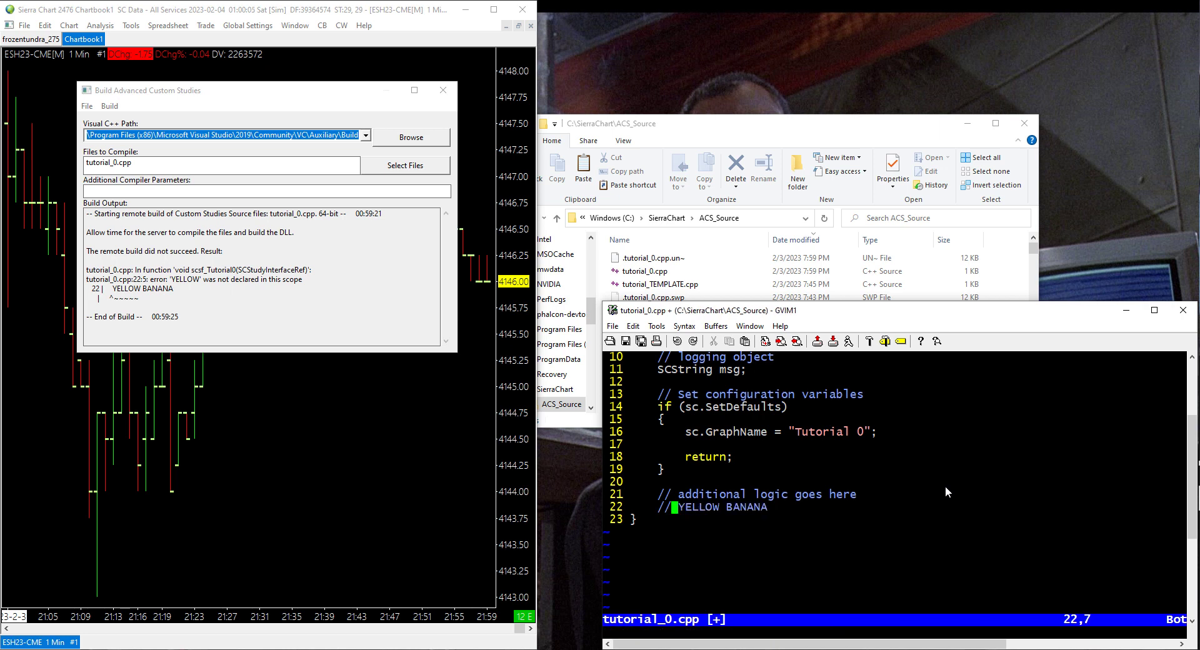
text(:w)
key(Return)
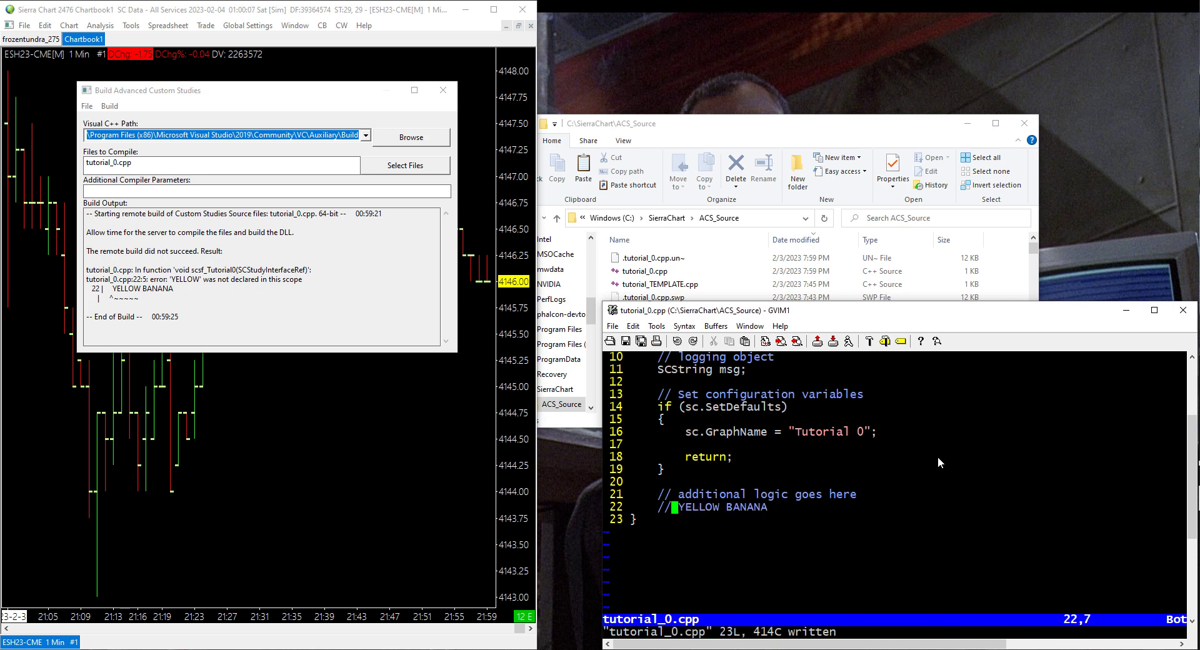
Remote-build tutorial_0.cpp into tutorial_0_64.dll and move the build window off the chart
click(109, 105)
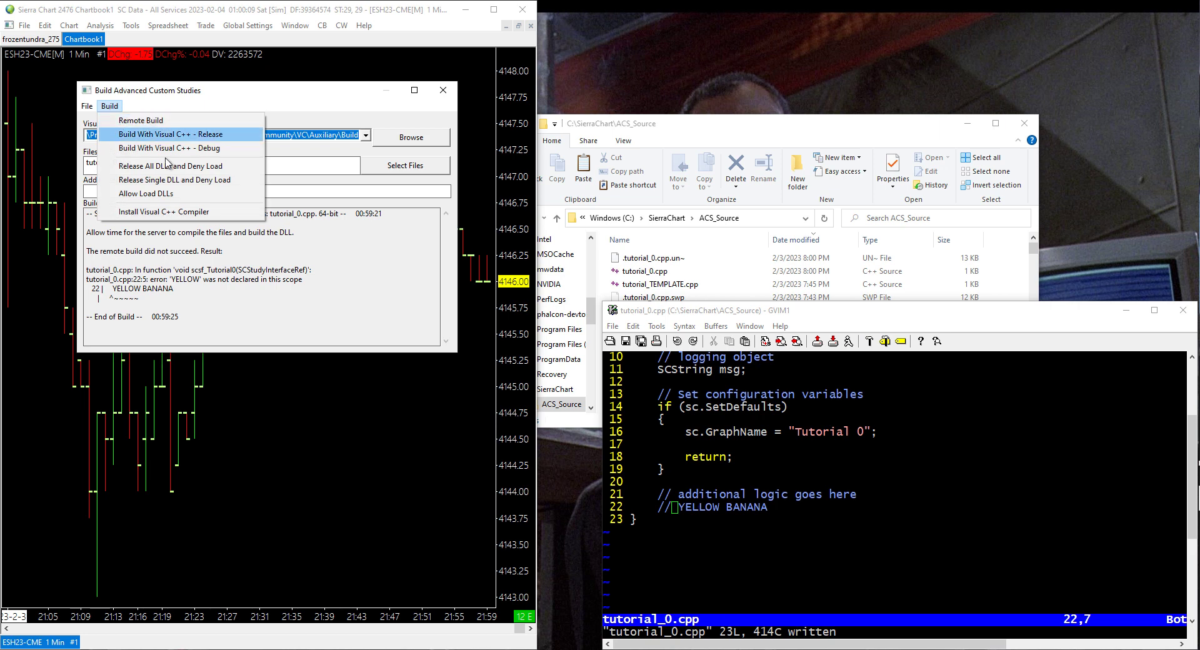
click(733, 504)
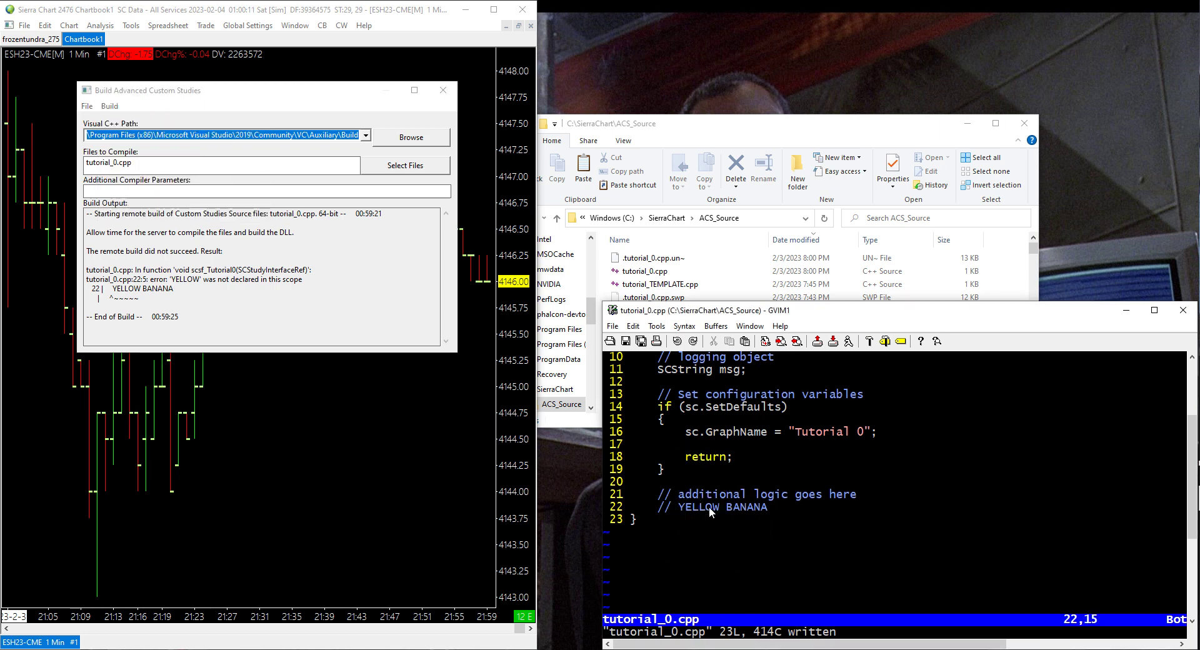
click(109, 106)
click(122, 123)
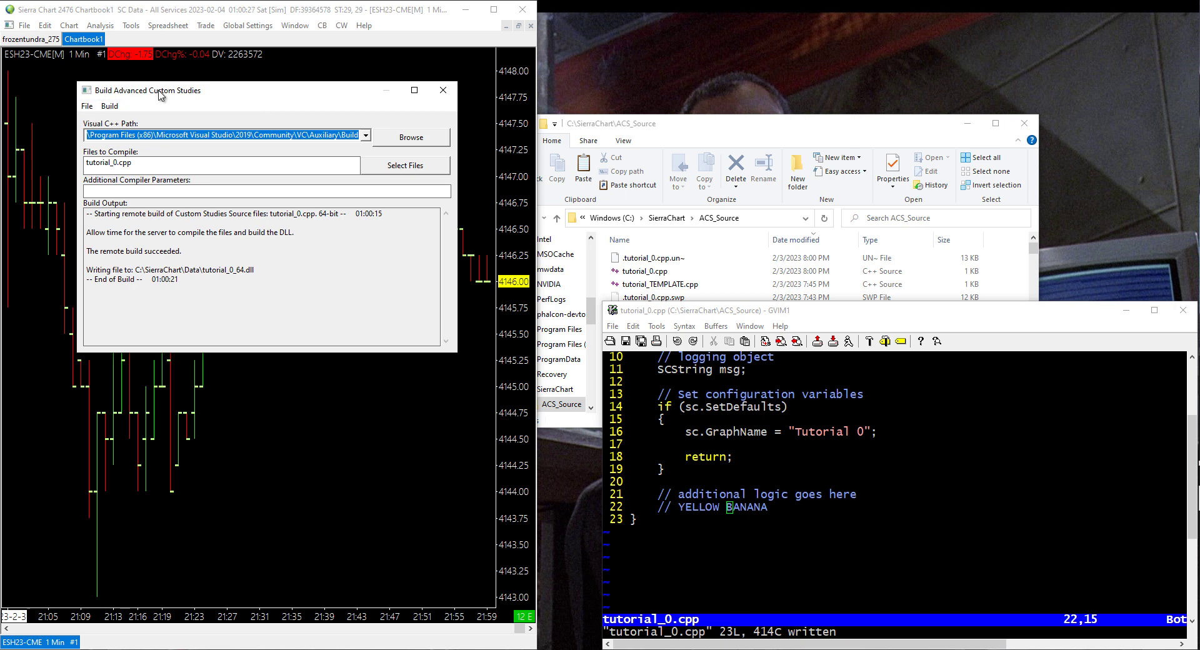
drag(160, 93, 180, 0)
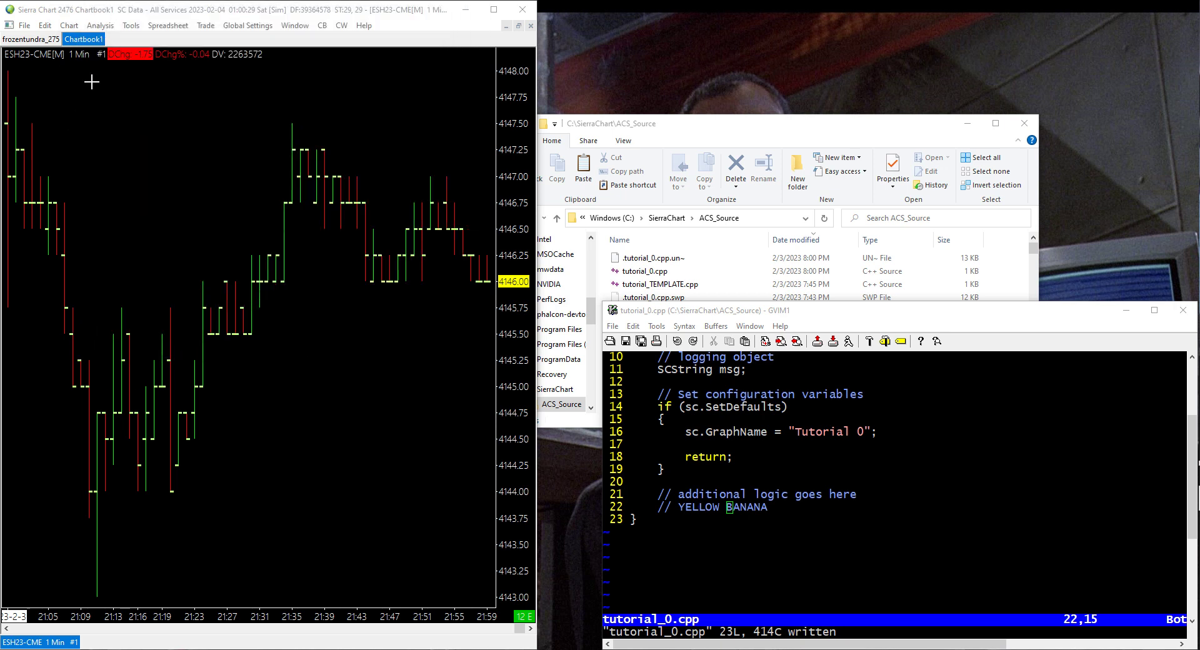
Add the Tutorial 0 study from the 'Tutorial 0 How To Start' custom DLL to the chart
click(98, 27)
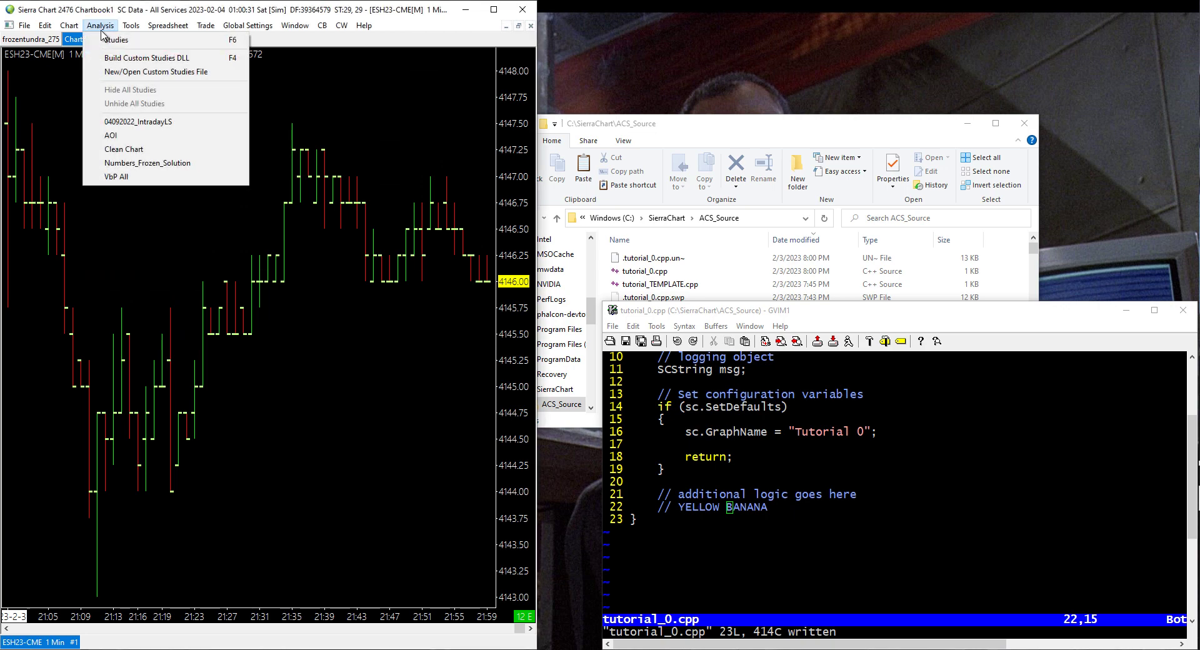
click(135, 41)
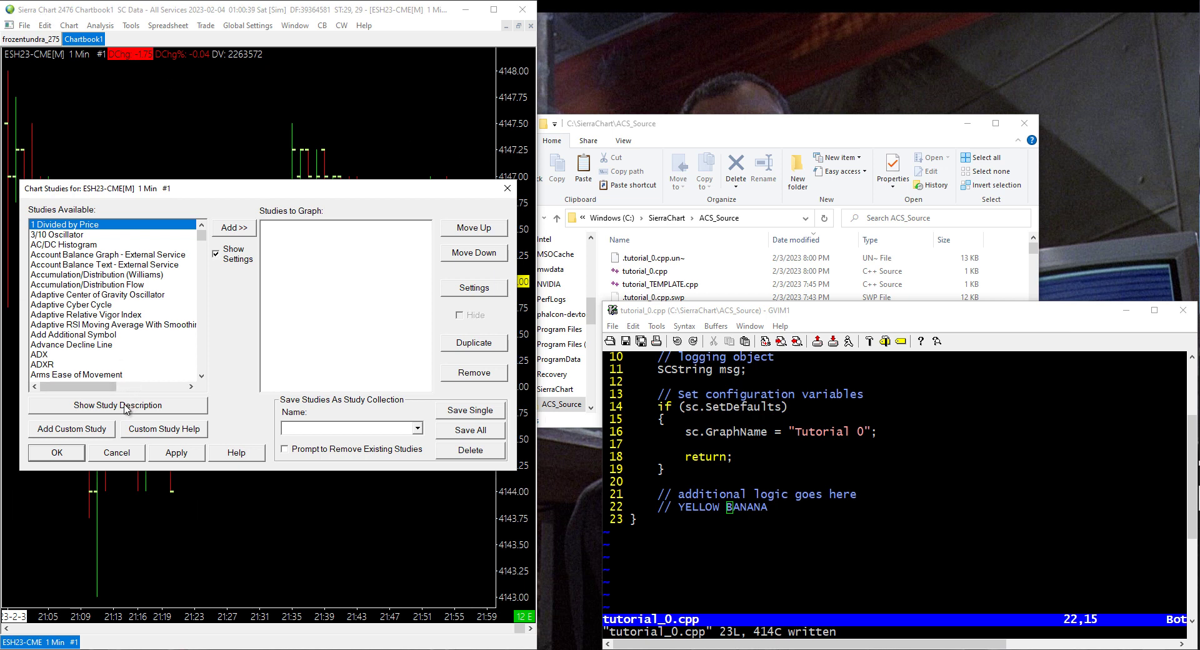
click(79, 431)
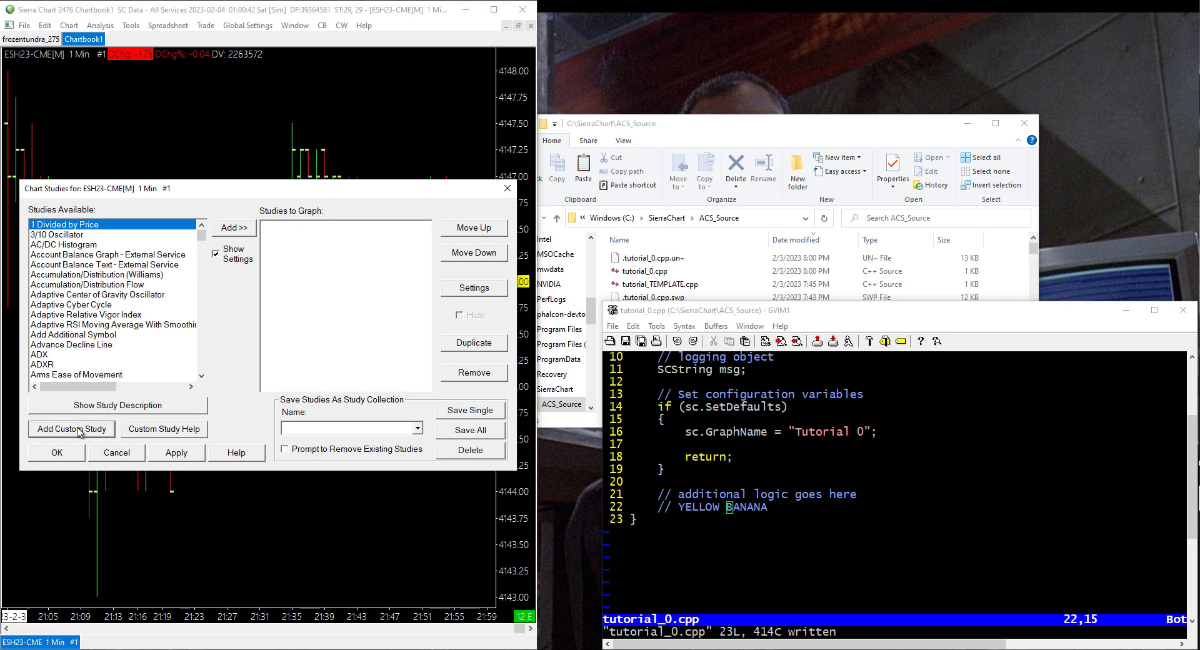
click(79, 431)
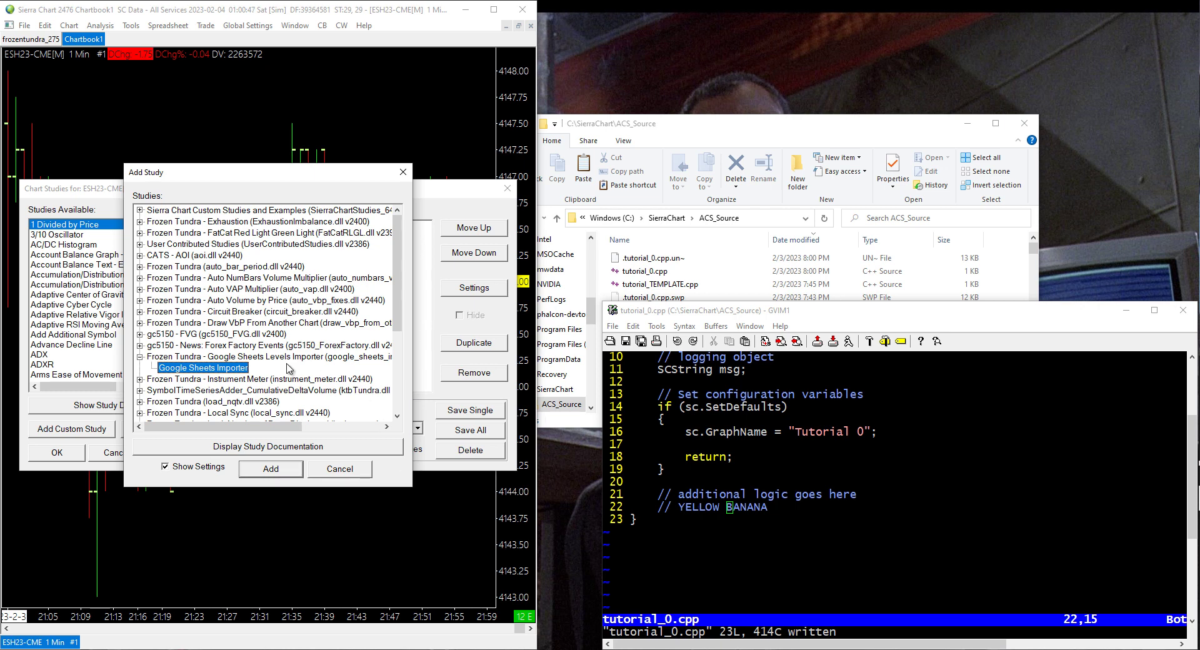
click(140, 358)
scroll(215, 317, down, 1)
scroll(213, 317, down, 3)
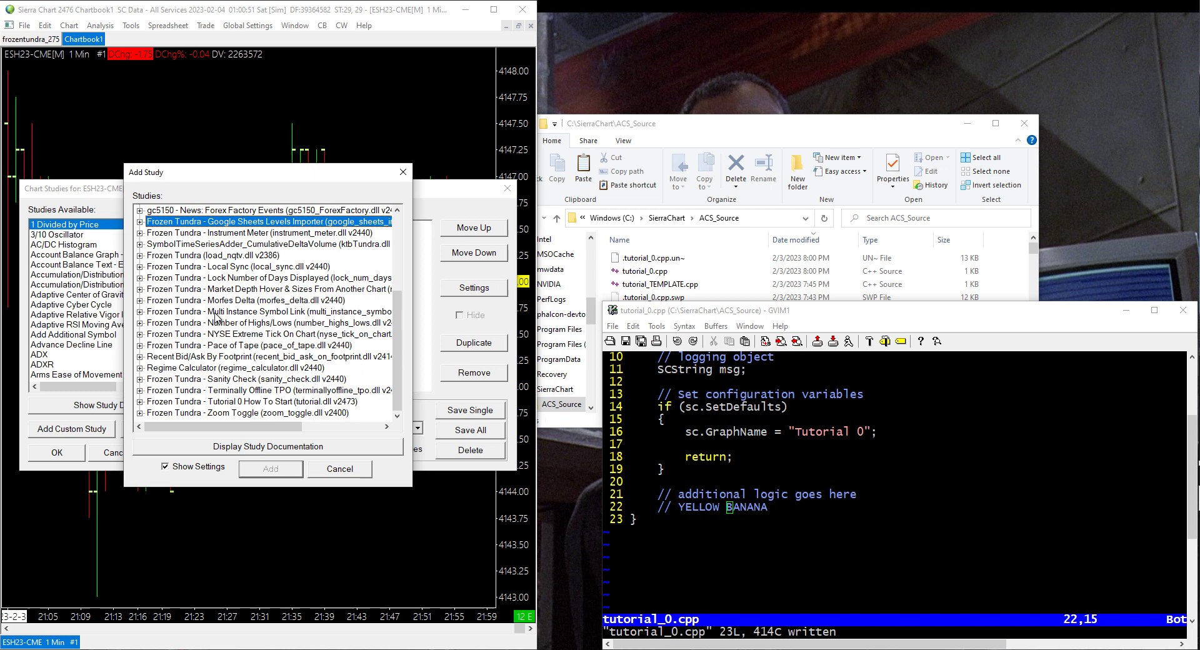
double_click(241, 402)
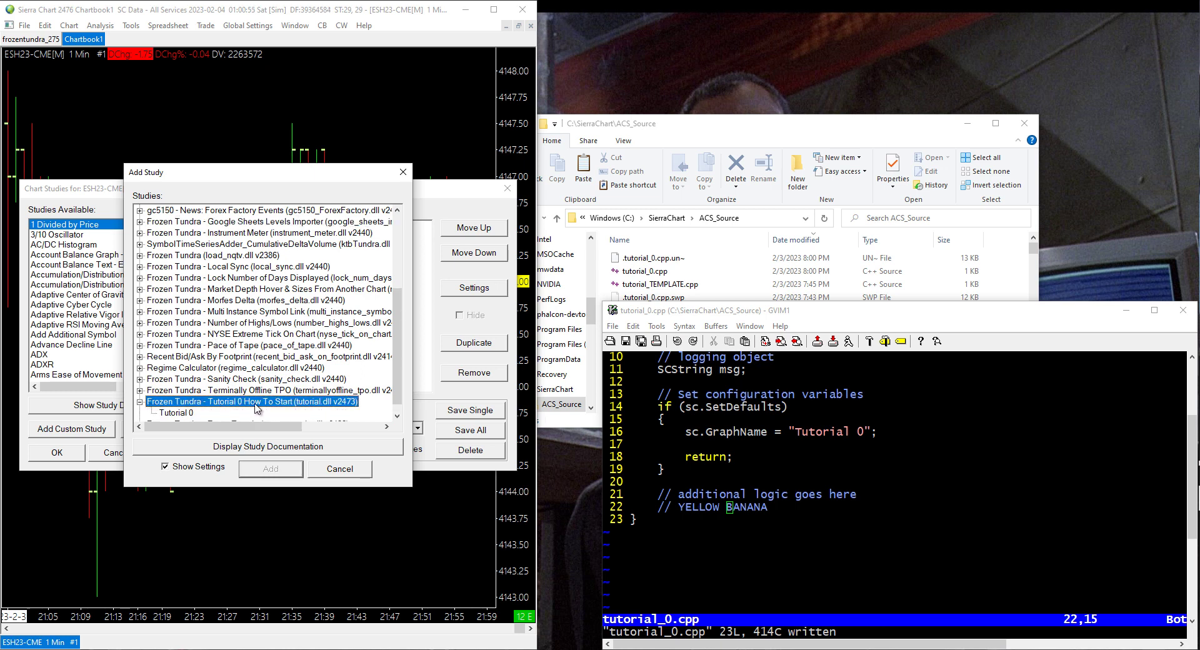
click(177, 413)
scroll(231, 340, down, 1)
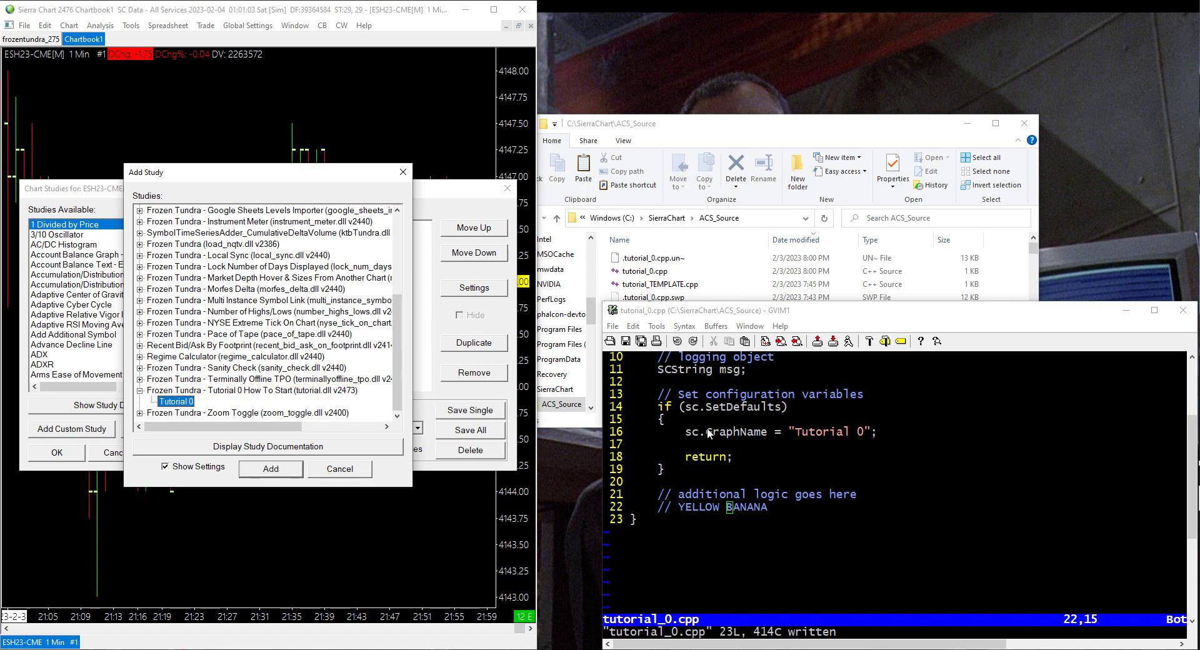
click(263, 475)
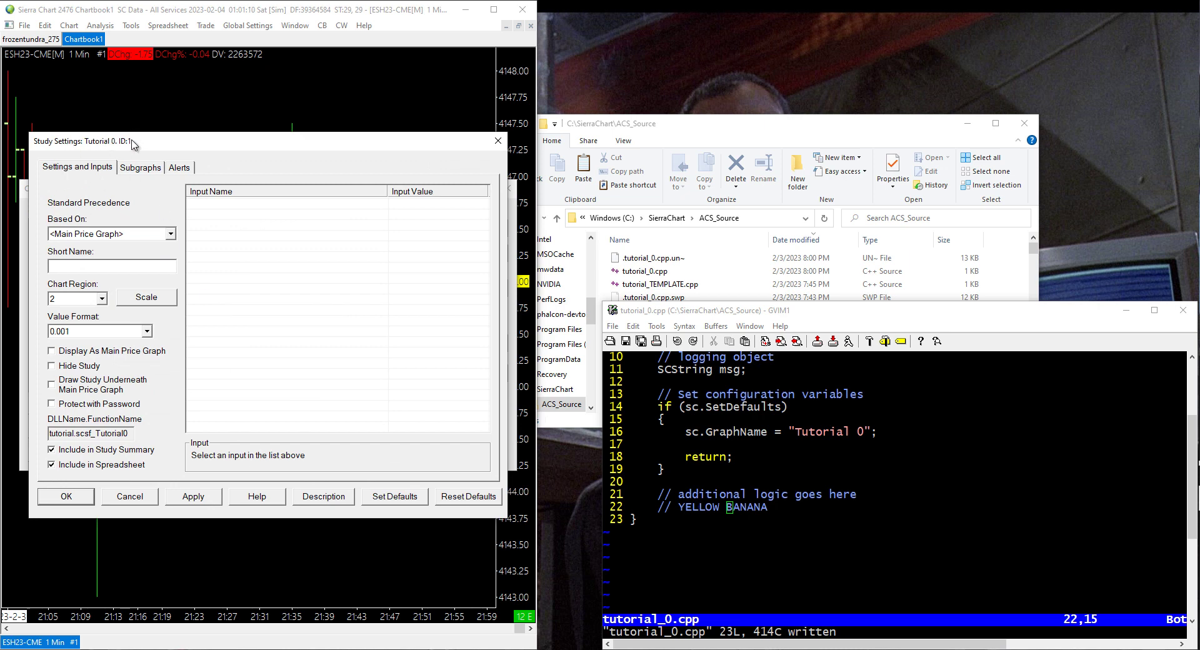
Accept the Tutorial 0 settings and Chart Studies so its region appears below the price bars
mouse_move(133, 144)
mouse_down()
mouse_move(278, 142)
mouse_move(70, 130)
mouse_up()
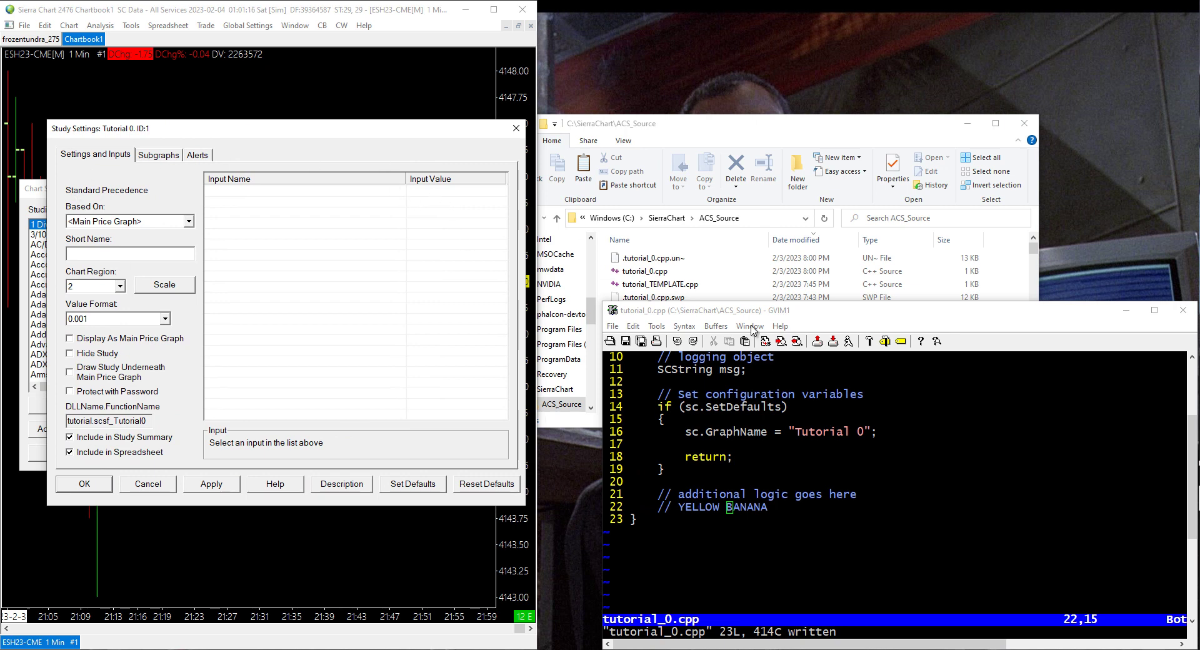
click(92, 487)
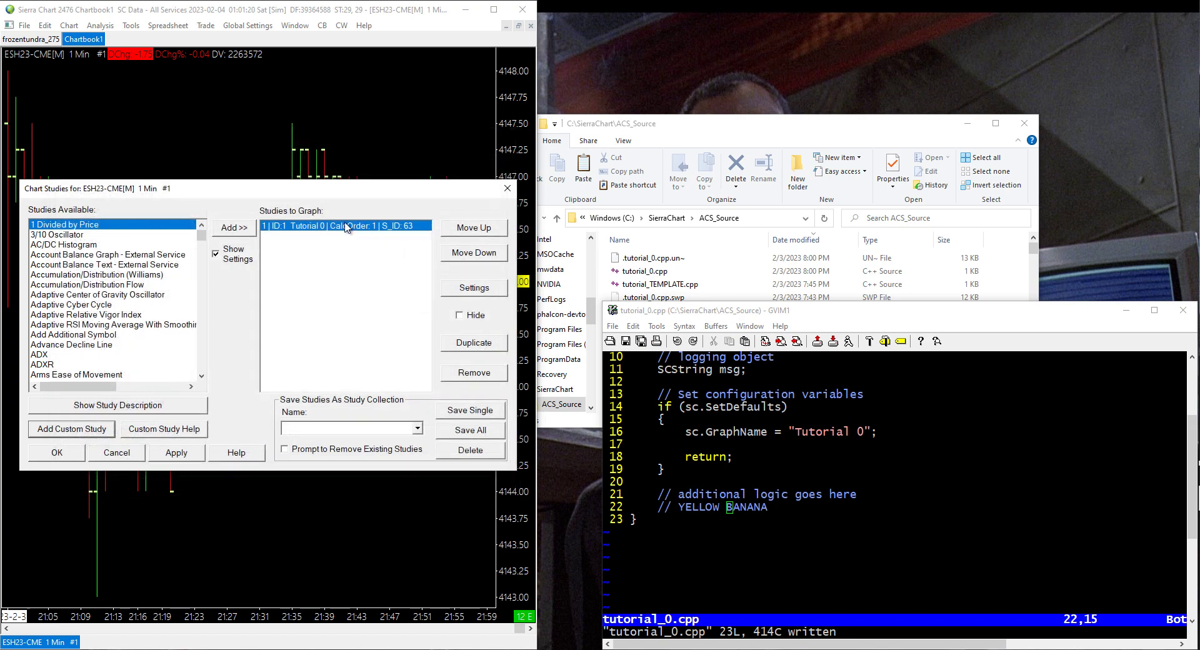
click(46, 457)
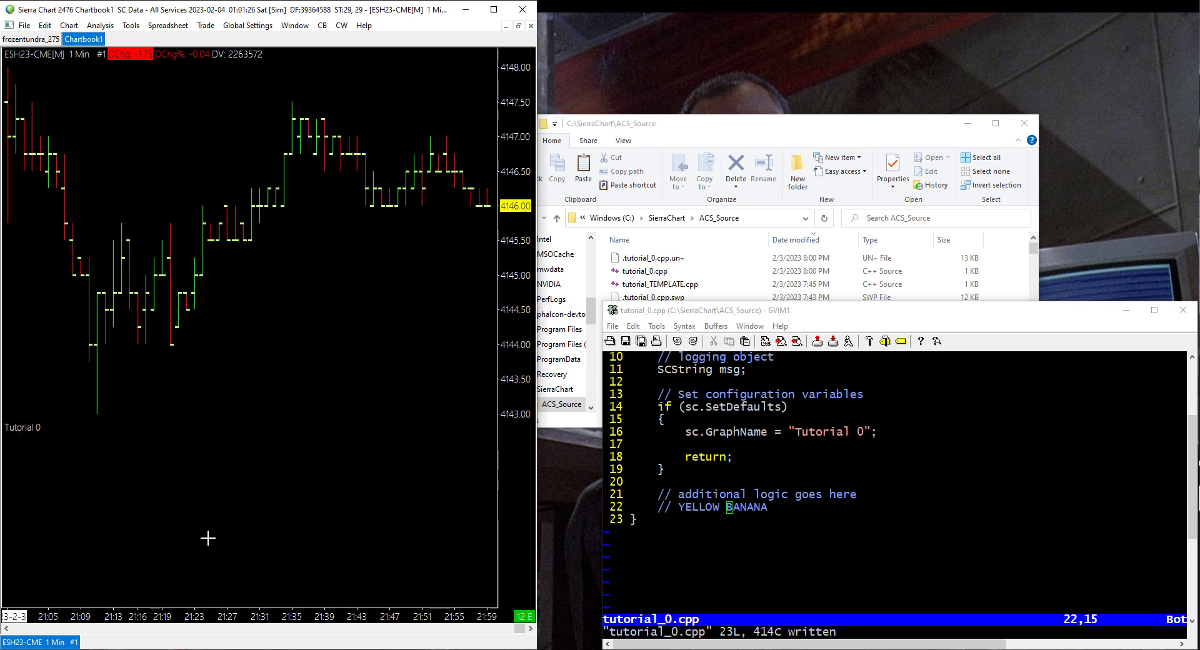
click(815, 519)
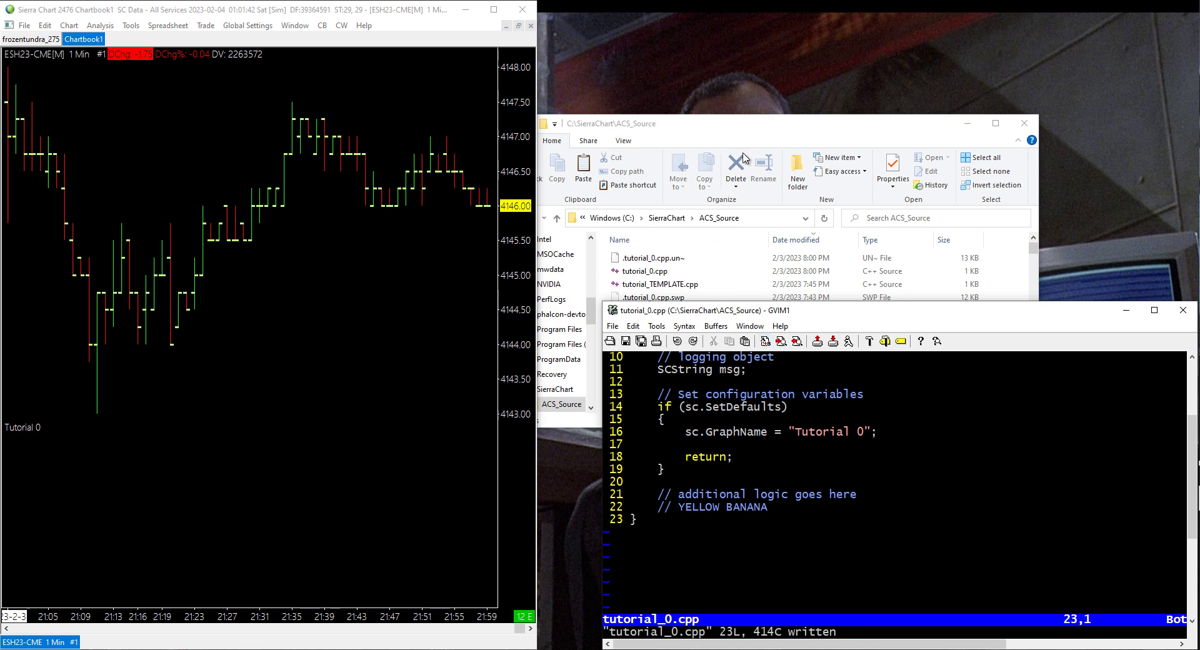
click(744, 128)
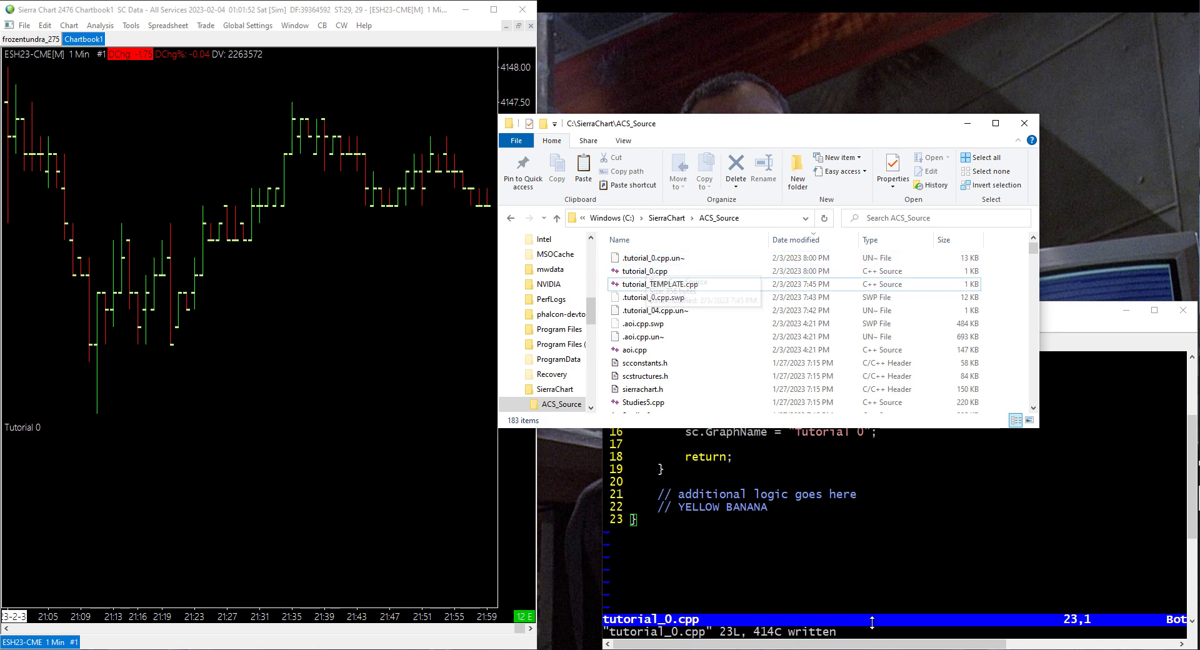
click(825, 562)
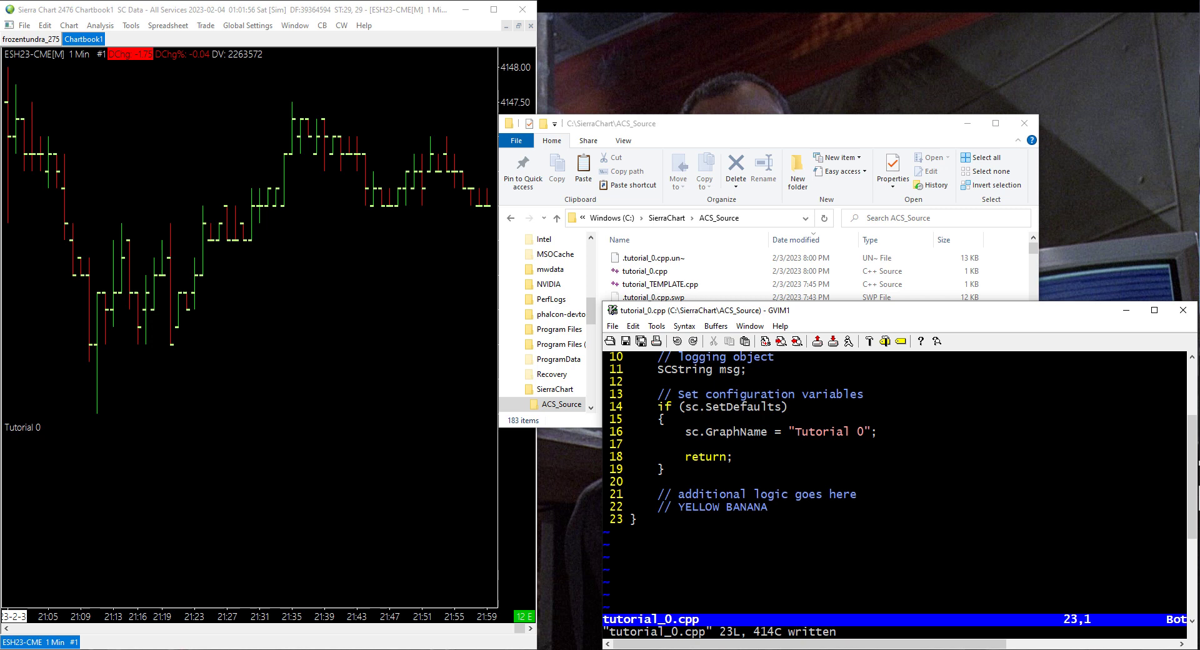
Select tutorial_0.cpp as the source file in Build Advanced Custom Studies
click(150, 66)
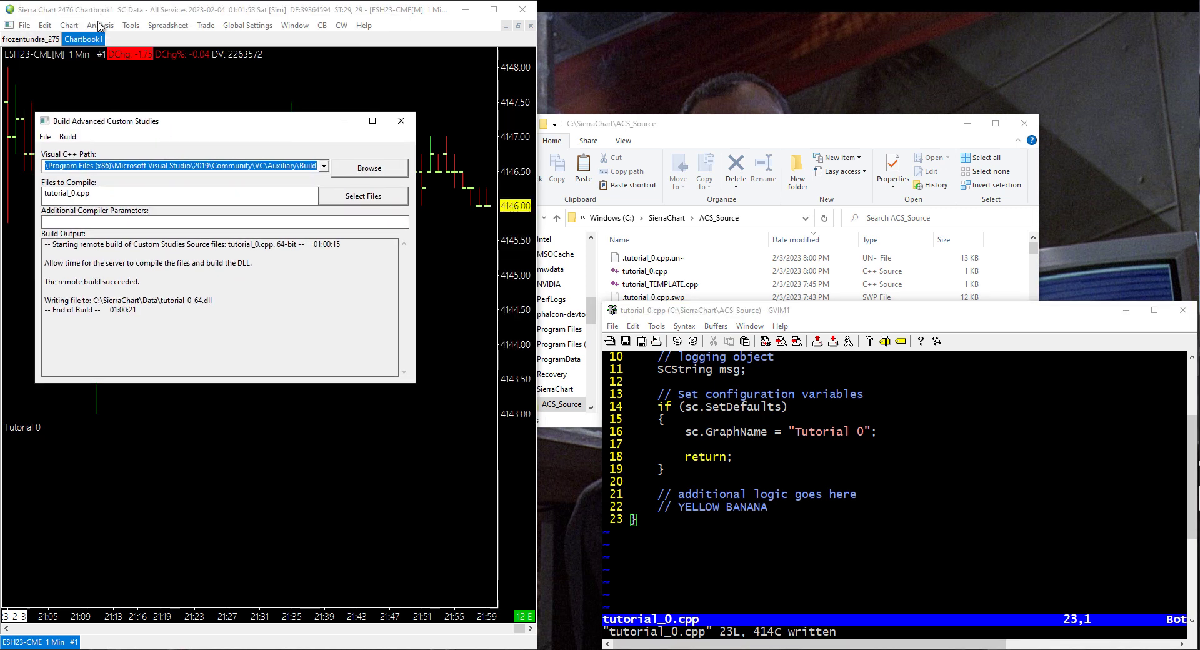
click(99, 26)
click(324, 131)
click(38, 139)
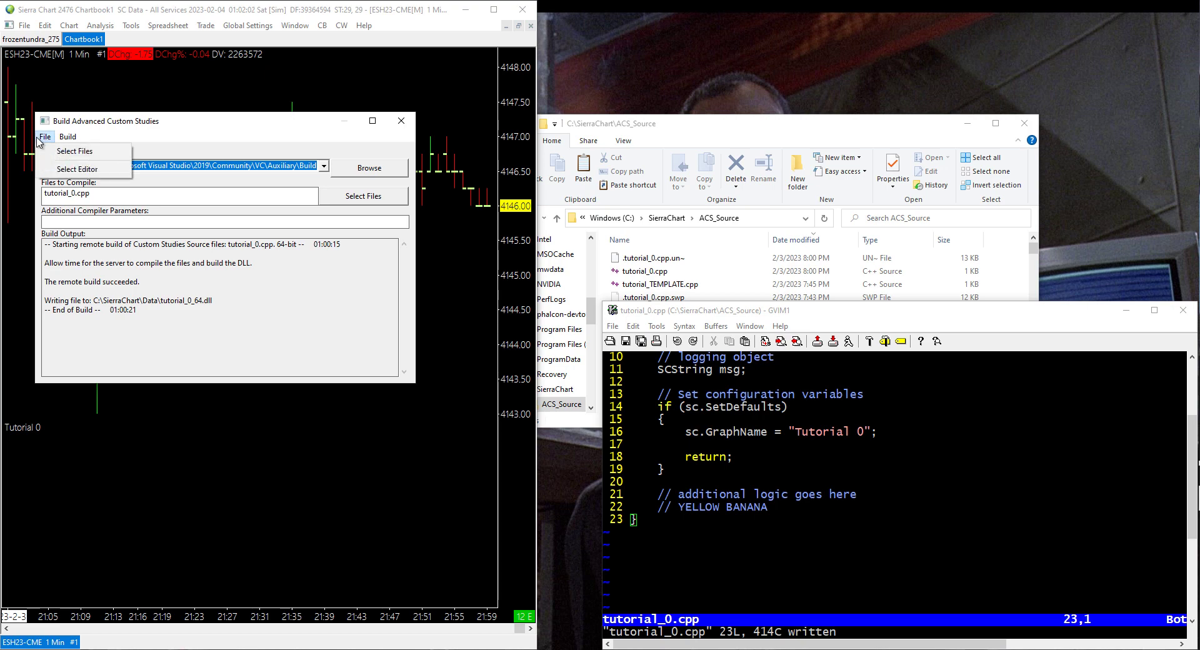
click(50, 151)
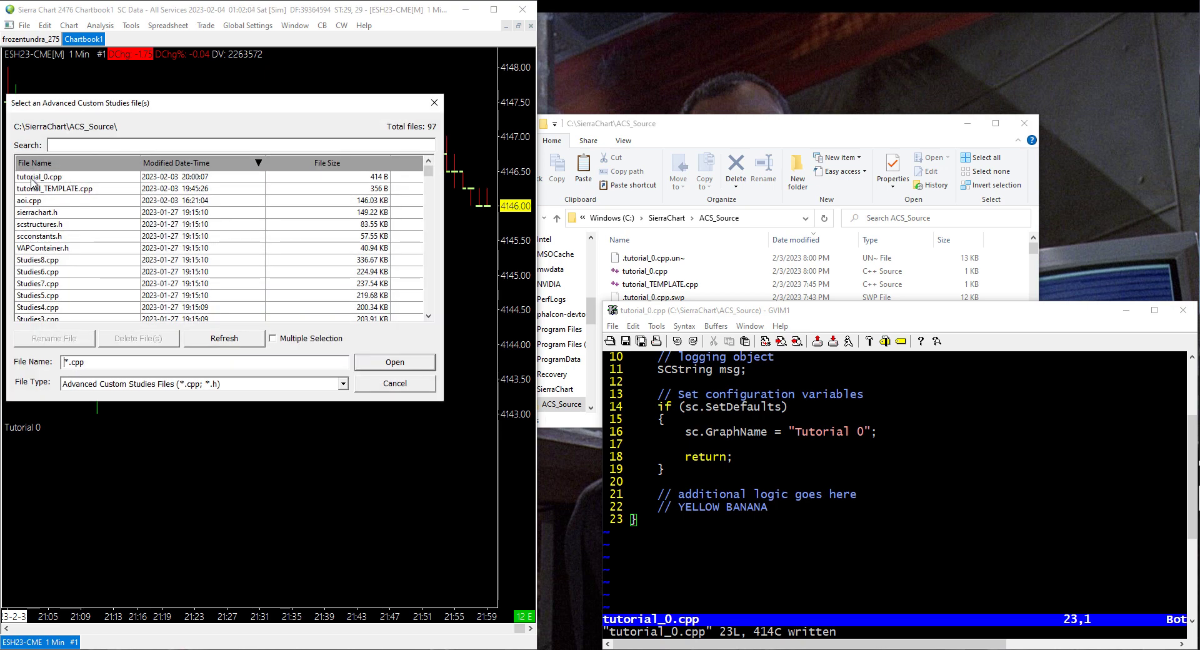
click(33, 178)
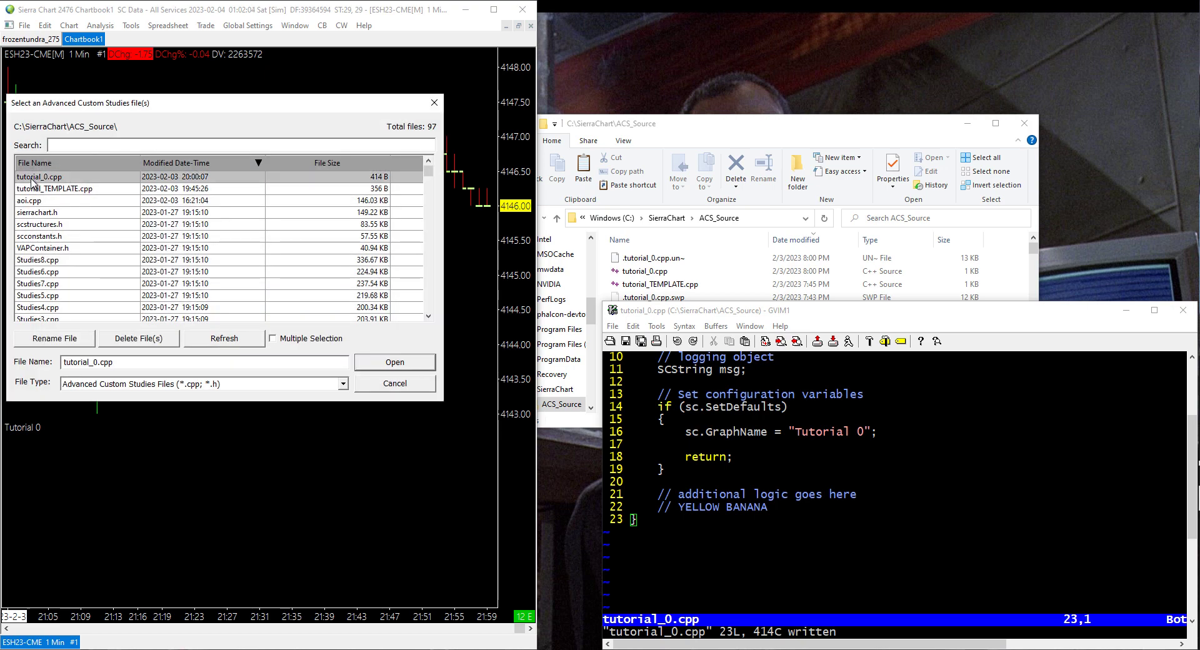
click(392, 366)
Remote-build tutorial_0.cpp successfully again and close the build window
click(69, 137)
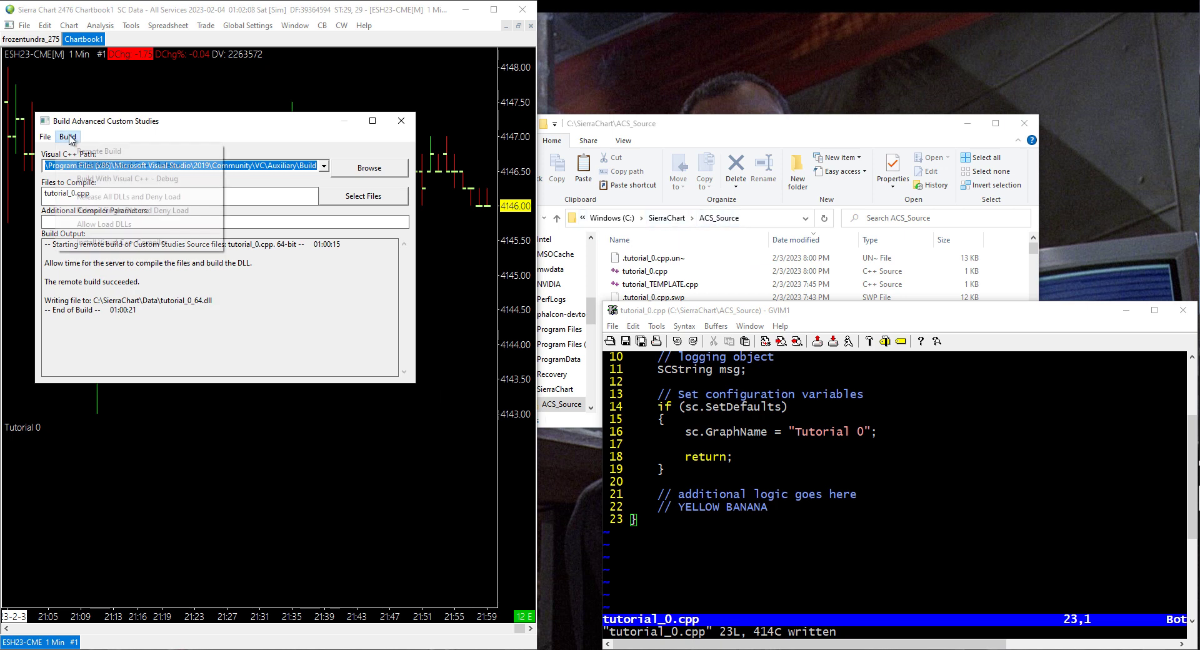
click(82, 151)
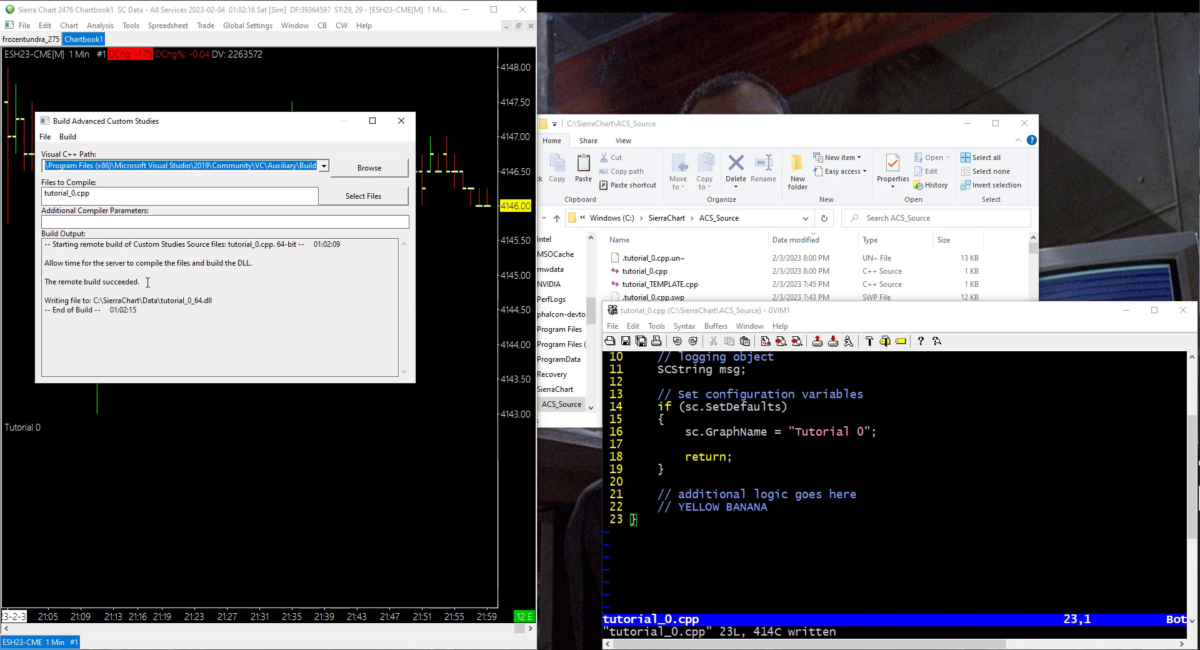
click(401, 120)
click(115, 25)
Re-add Tutorial 0 in Chart Studies, then remove it, leaving only the price bars
click(117, 40)
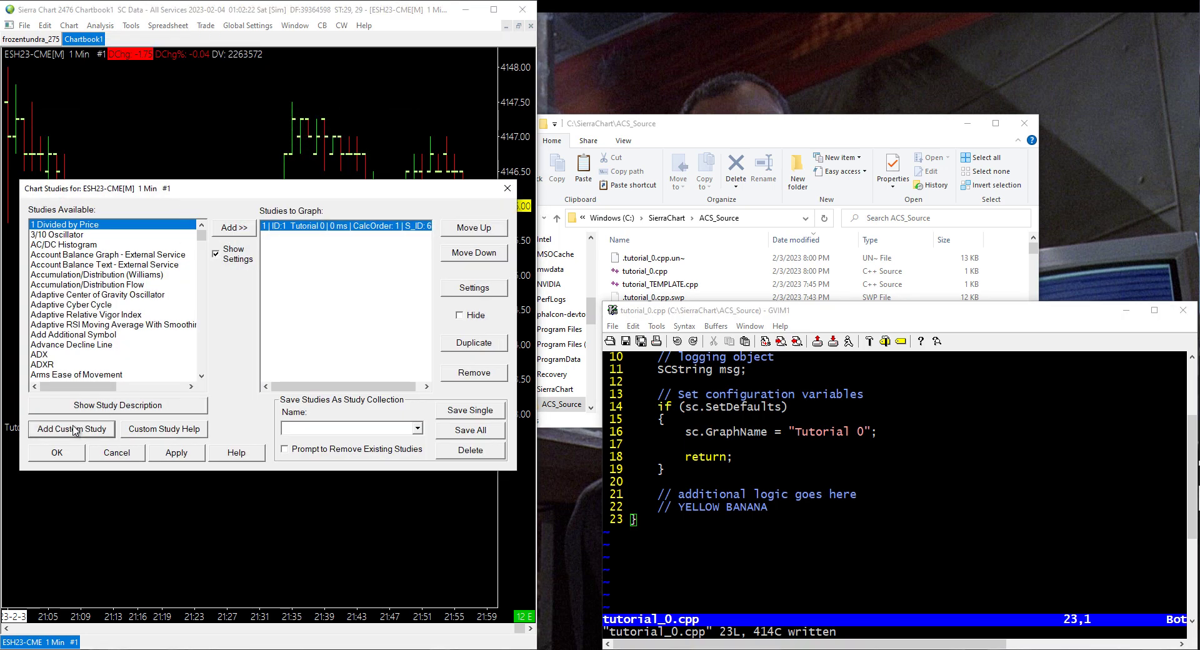
click(80, 430)
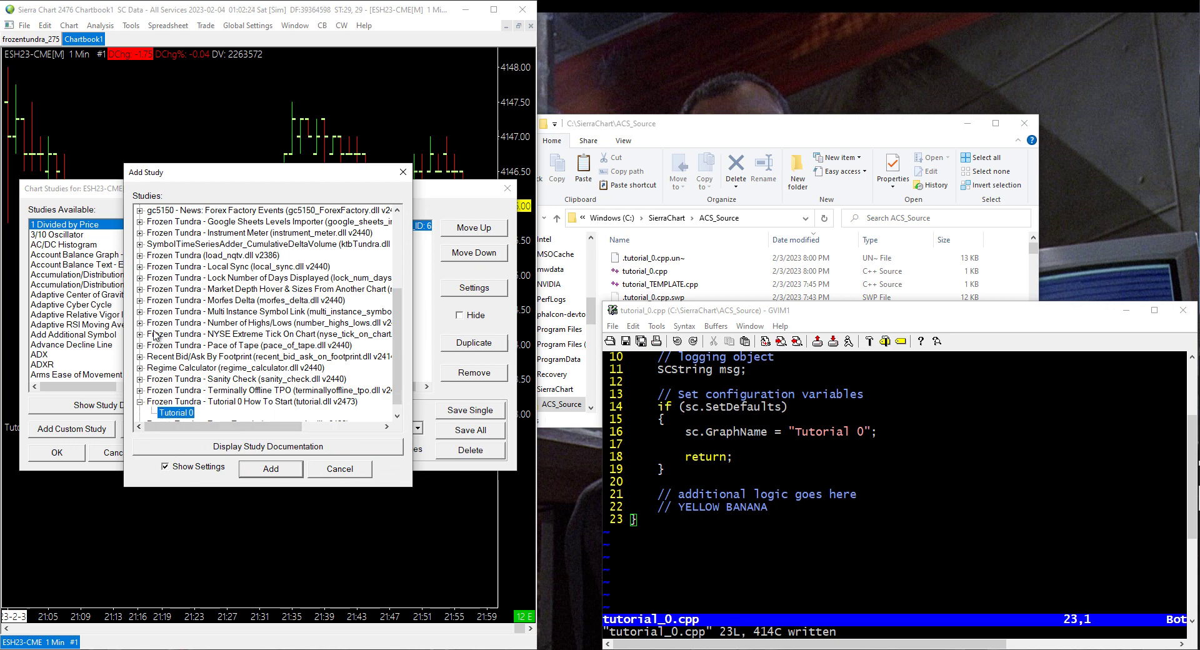
click(270, 468)
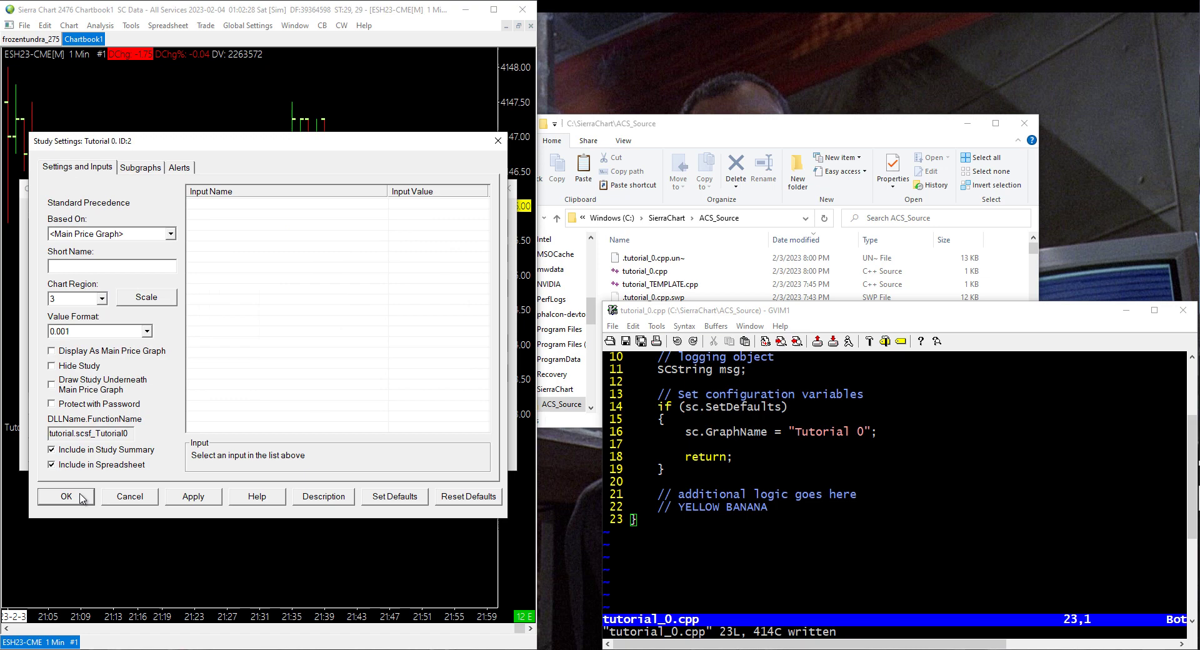
click(82, 497)
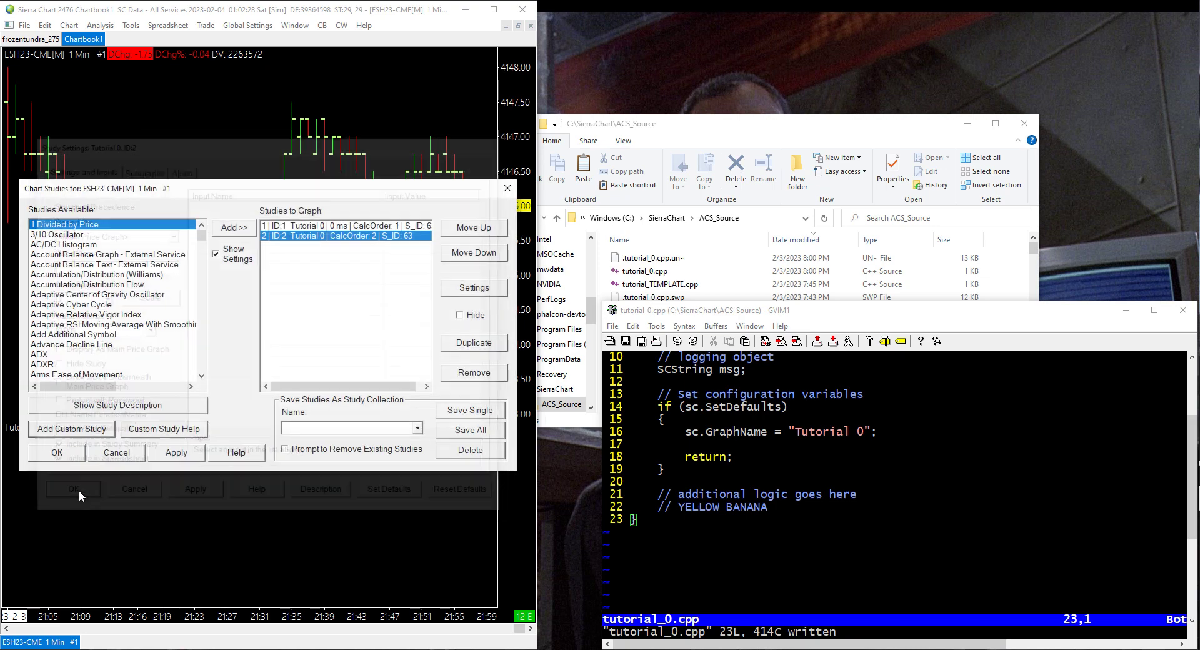
click(471, 374)
click(51, 455)
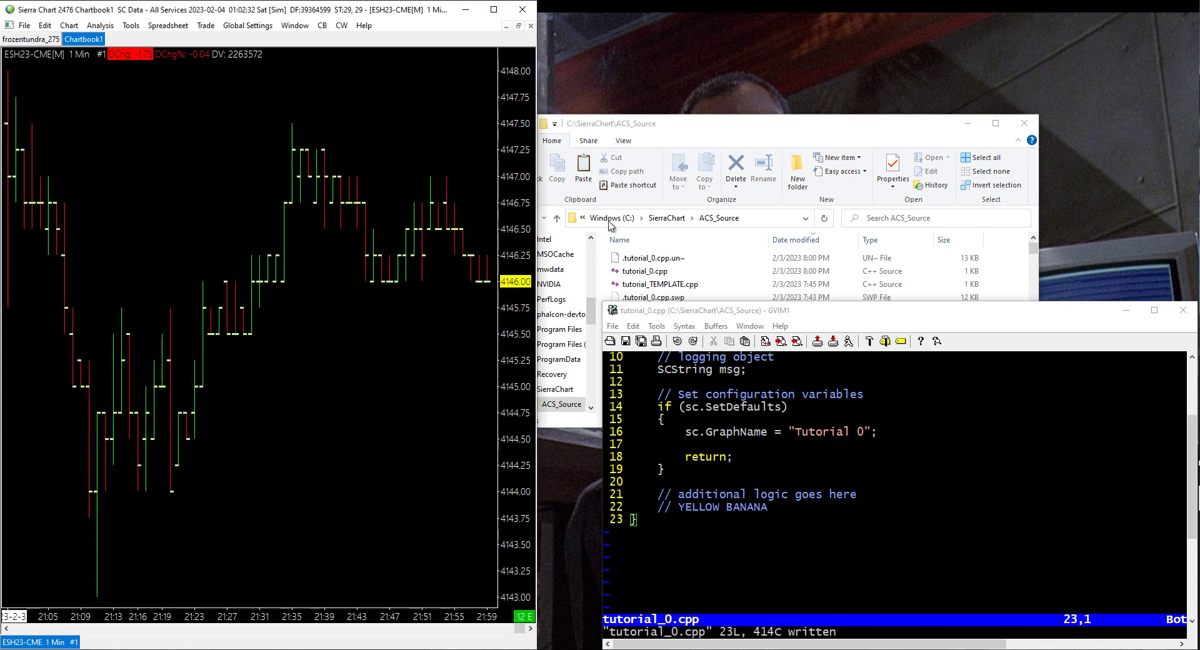